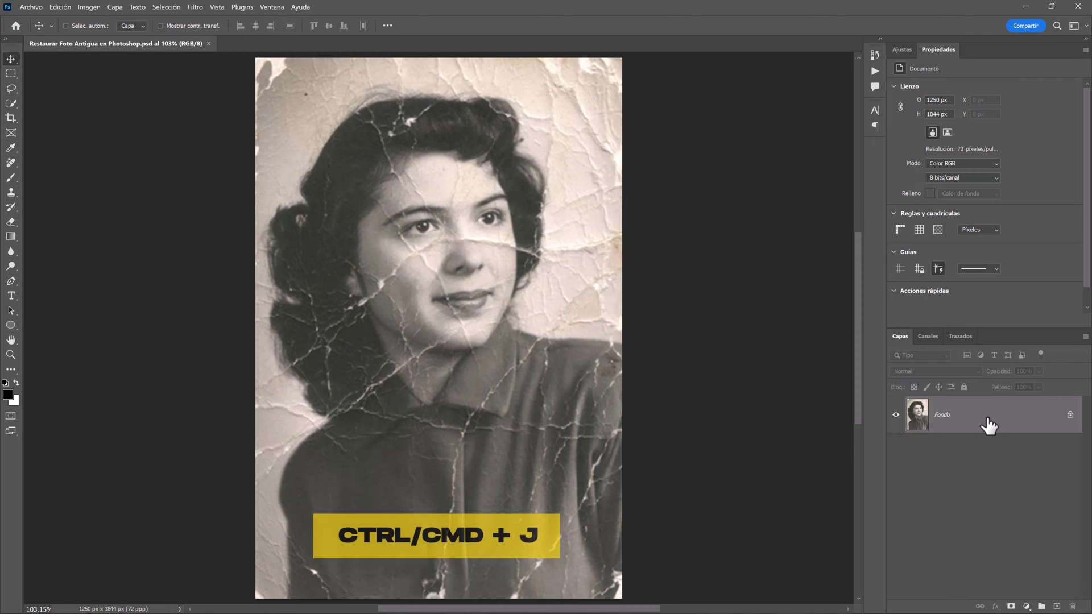
Duplicate the photo onto a new layer named Desaturar
{"action": "key", "text": "ctrl+j"}
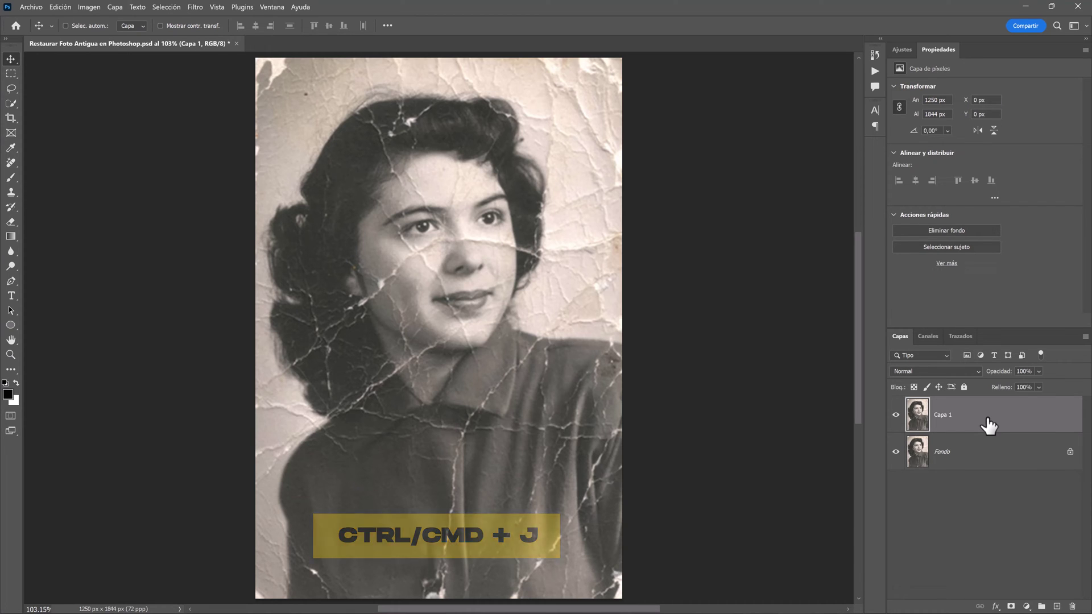
{"action": "double_click", "coordinate": [944, 415]}
{"action": "type", "text": "Desaturar"}
{"action": "key", "text": "Return"}
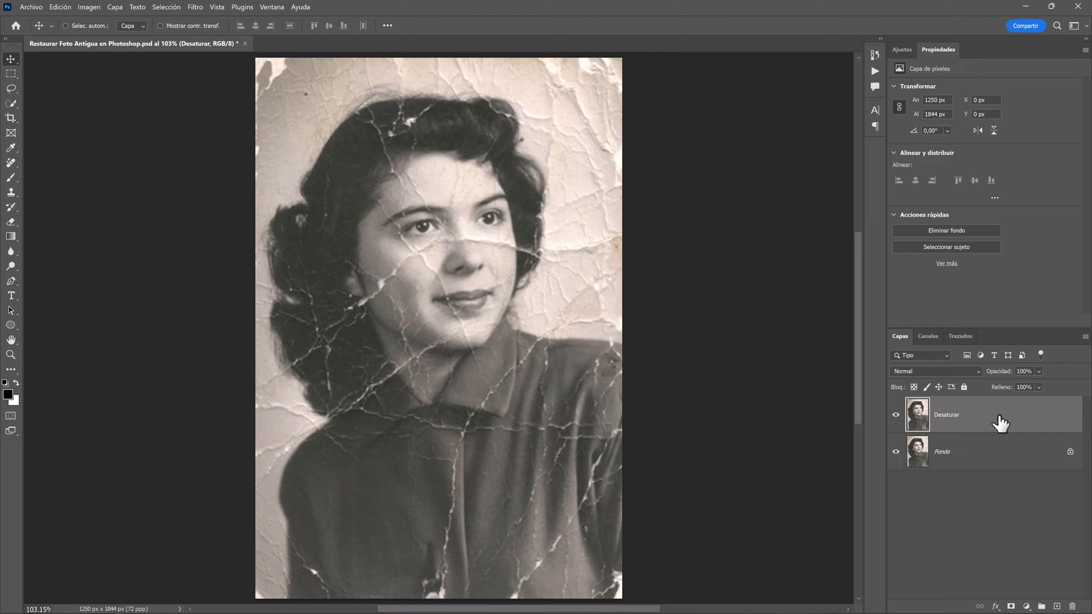
Desaturate the Desaturar layer to neutral grey via Imagen > Ajustes > Desaturar
{"action": "left_click", "coordinate": [89, 7]}
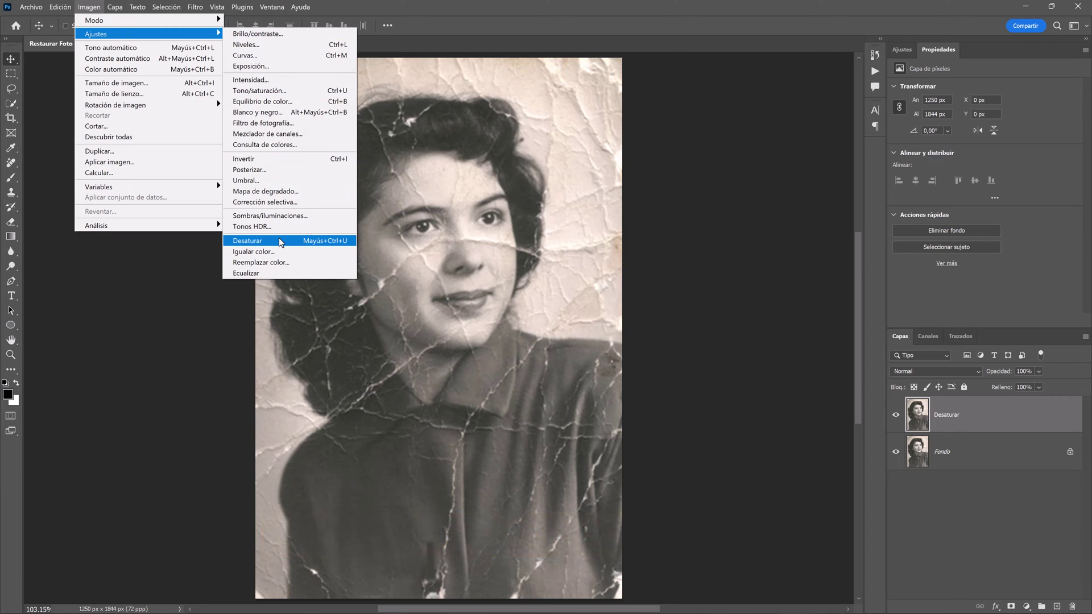
{"action": "left_click", "coordinate": [280, 241]}
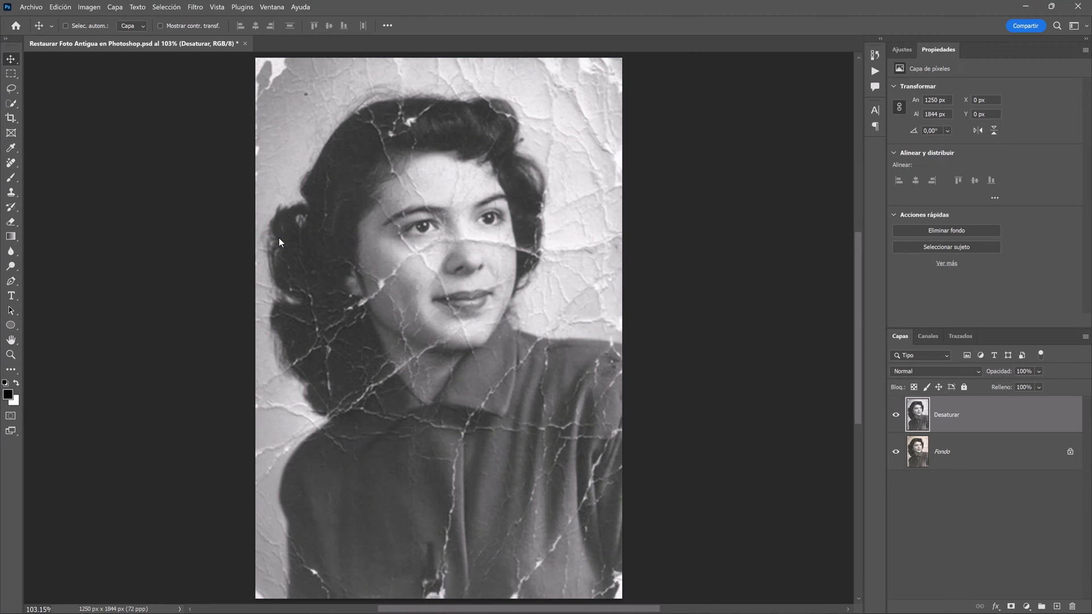
{"action": "left_click", "coordinate": [196, 8]}
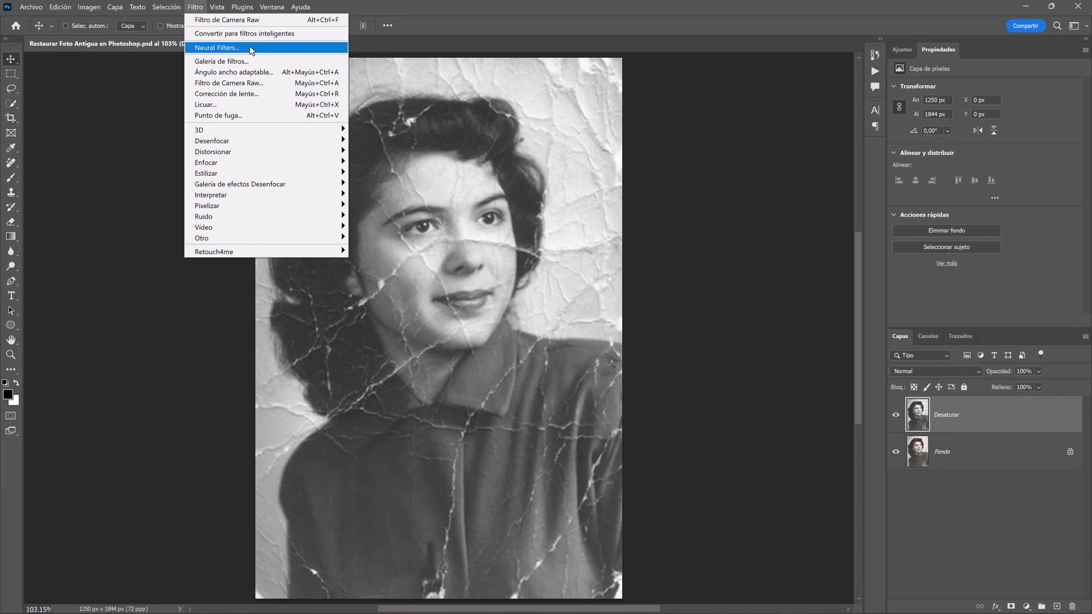
Turn on Neural Filters Restauración de fotos with face enhancement and scratch reduction both at 50
{"action": "left_click", "coordinate": [250, 49]}
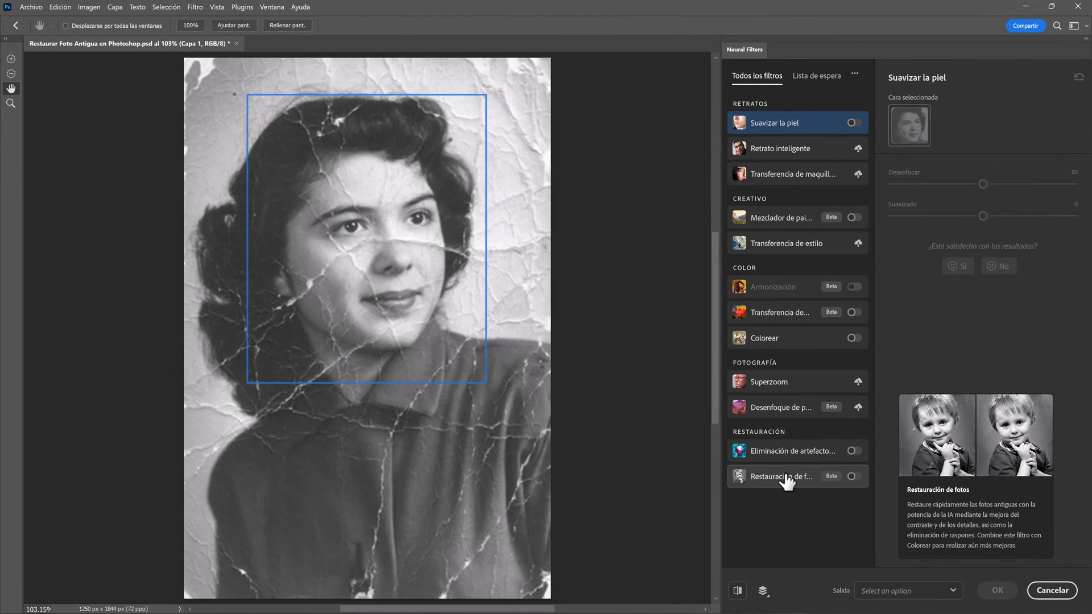
{"action": "left_click", "coordinate": [787, 477]}
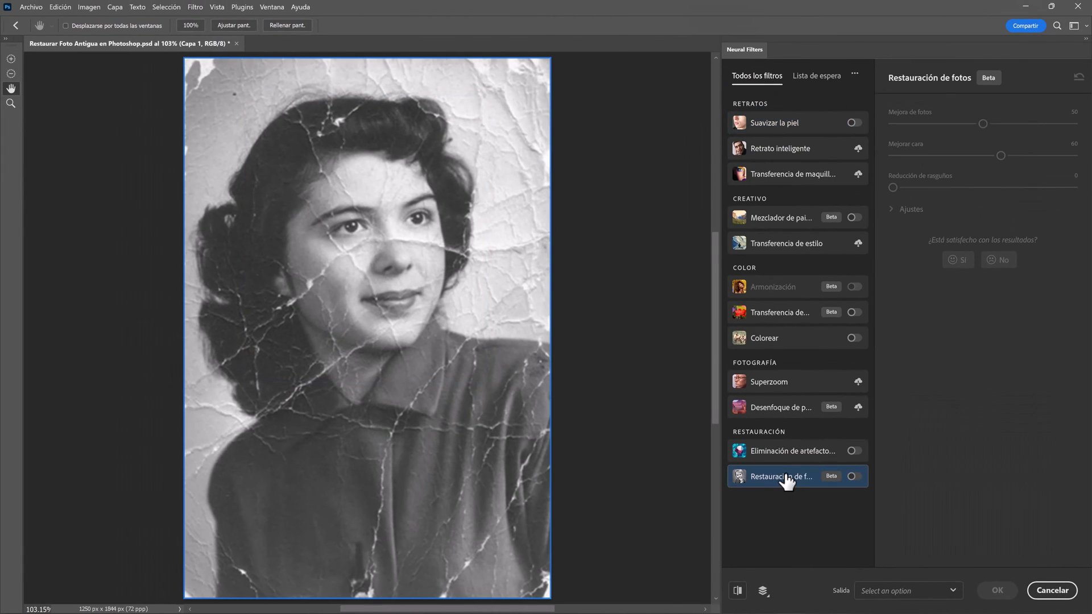
{"action": "left_click", "coordinate": [855, 477]}
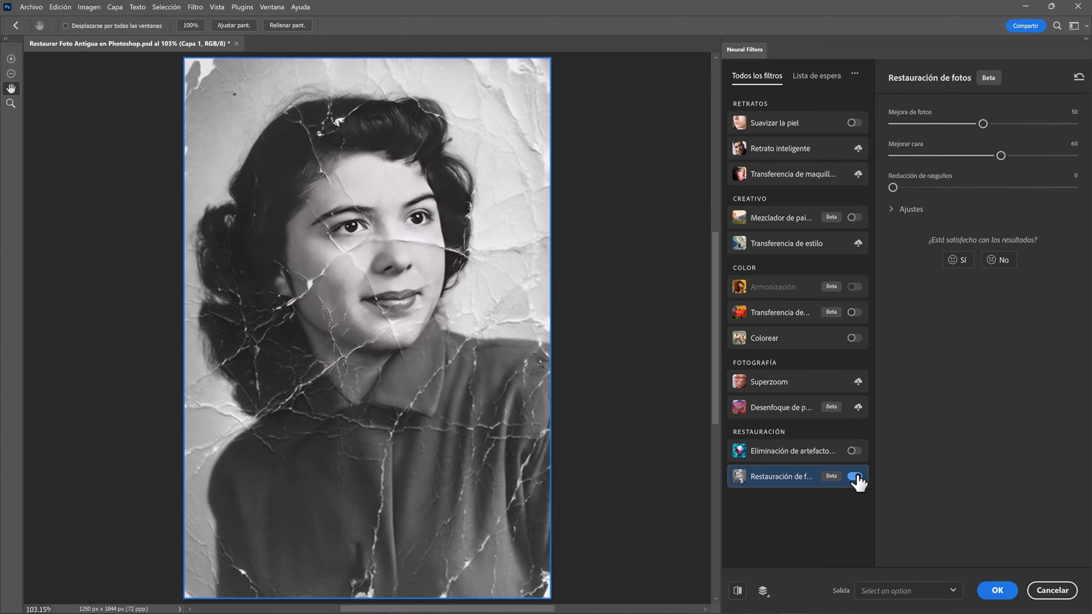
{"action": "left_click", "coordinate": [999, 156]}
{"action": "left_click_drag", "start_coordinate": [1000, 155], "coordinate": [982, 155]}
{"action": "left_click_drag", "start_coordinate": [893, 188], "coordinate": [984, 194]}
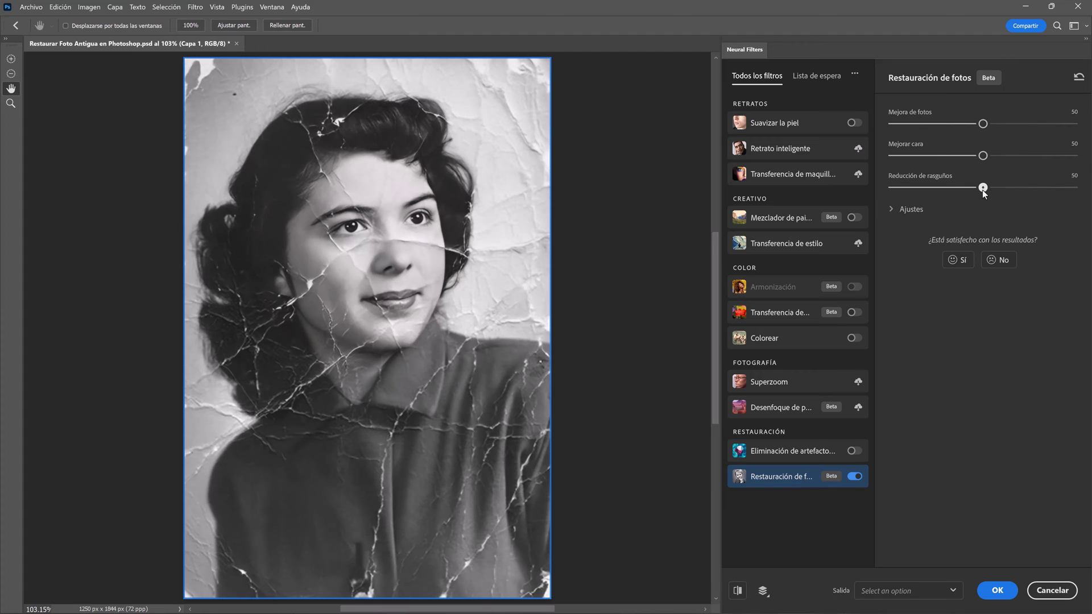
{"action": "left_click_drag", "start_coordinate": [984, 193], "coordinate": [984, 193]}
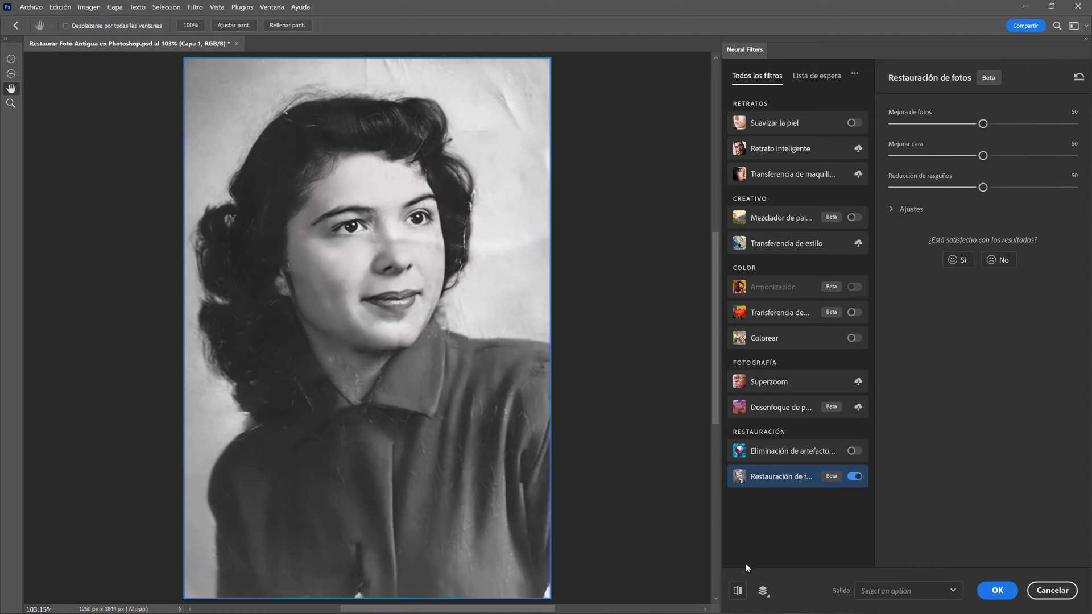
Compare the restored preview with the cracked original and review the noise and artefact settings
{"action": "left_click", "coordinate": [737, 596]}
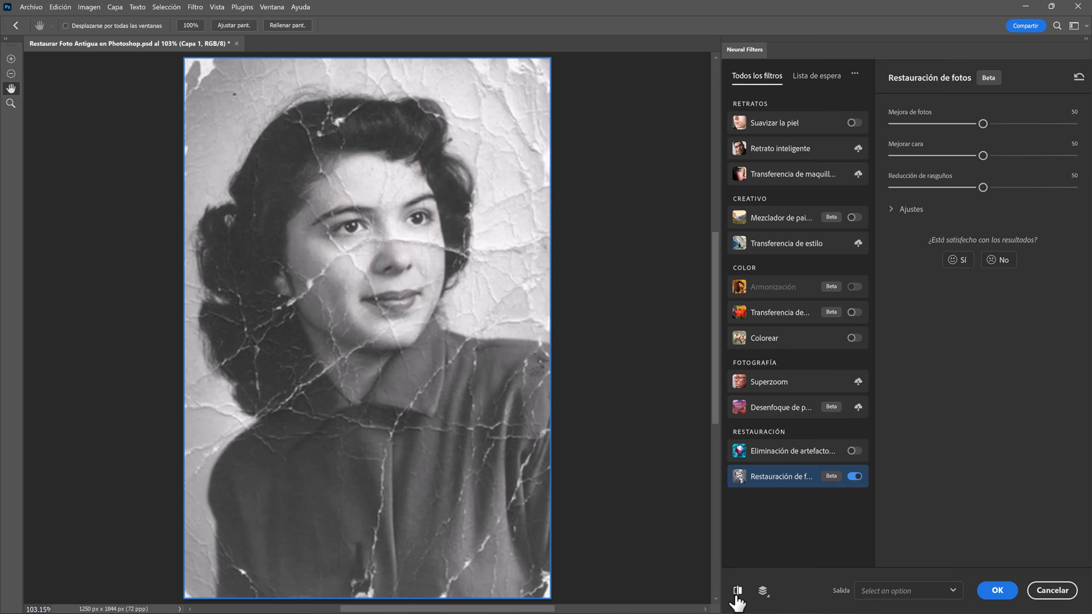
{"action": "left_click", "coordinate": [737, 595]}
{"action": "left_click", "coordinate": [737, 596]}
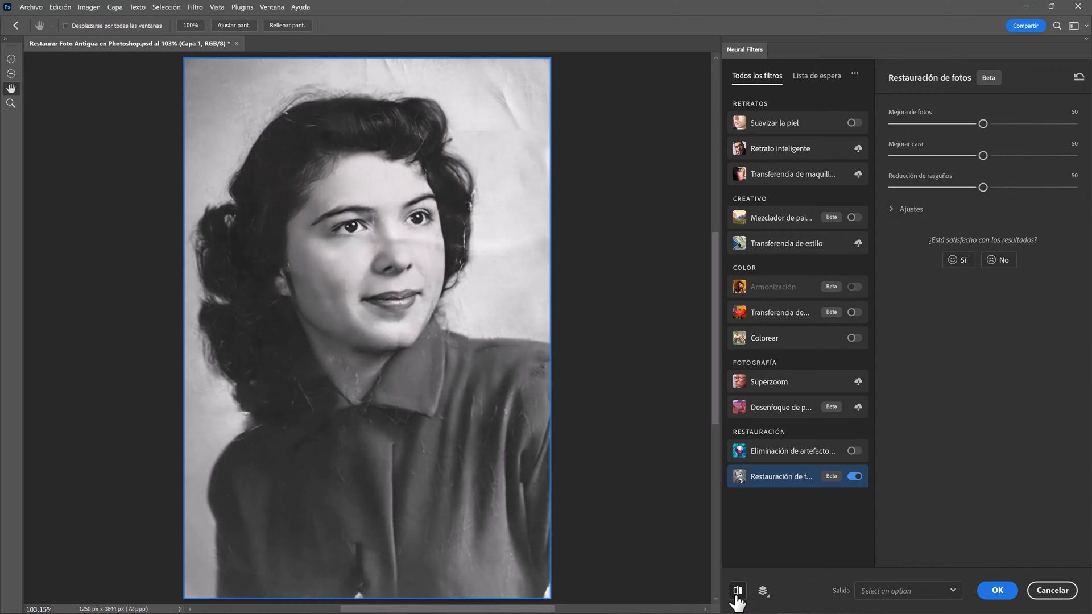
{"action": "left_click", "coordinate": [891, 212]}
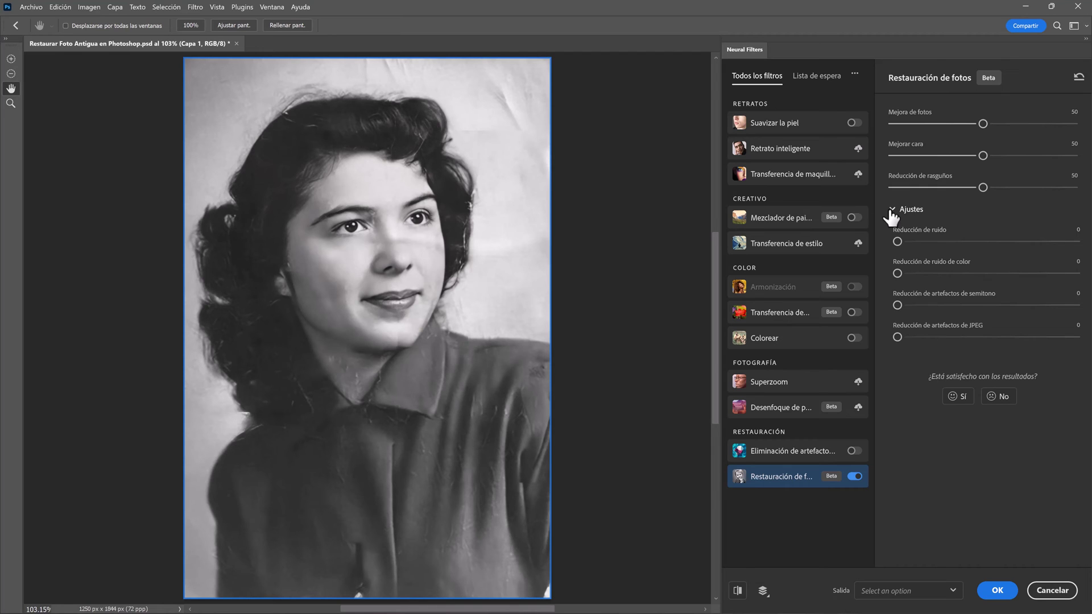
{"action": "left_click", "coordinate": [892, 210]}
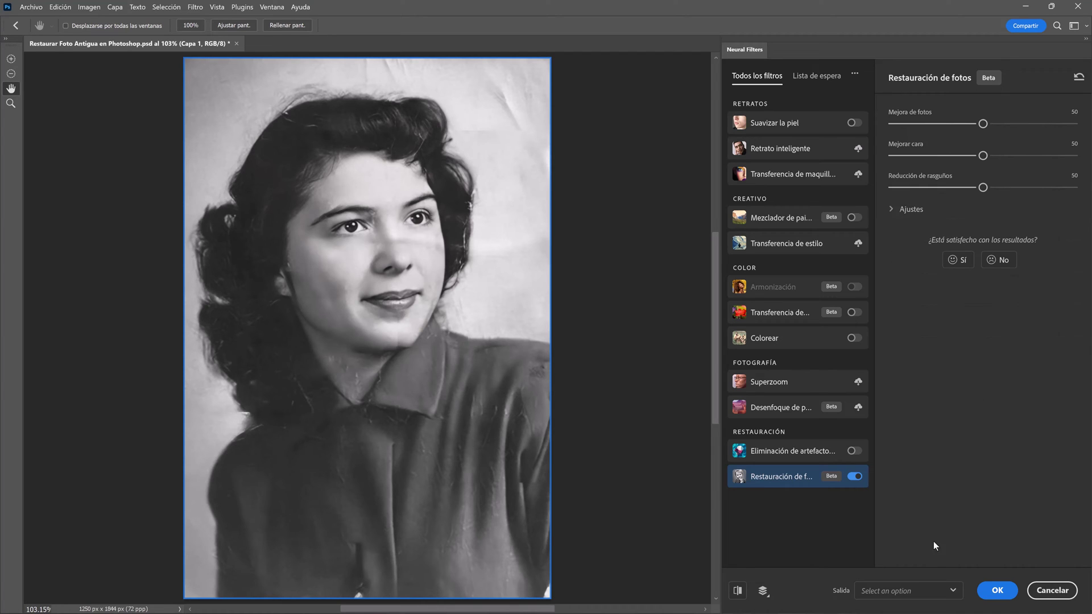
Set the restoration output to Nueva capa and apply it
{"action": "left_click", "coordinate": [927, 591]}
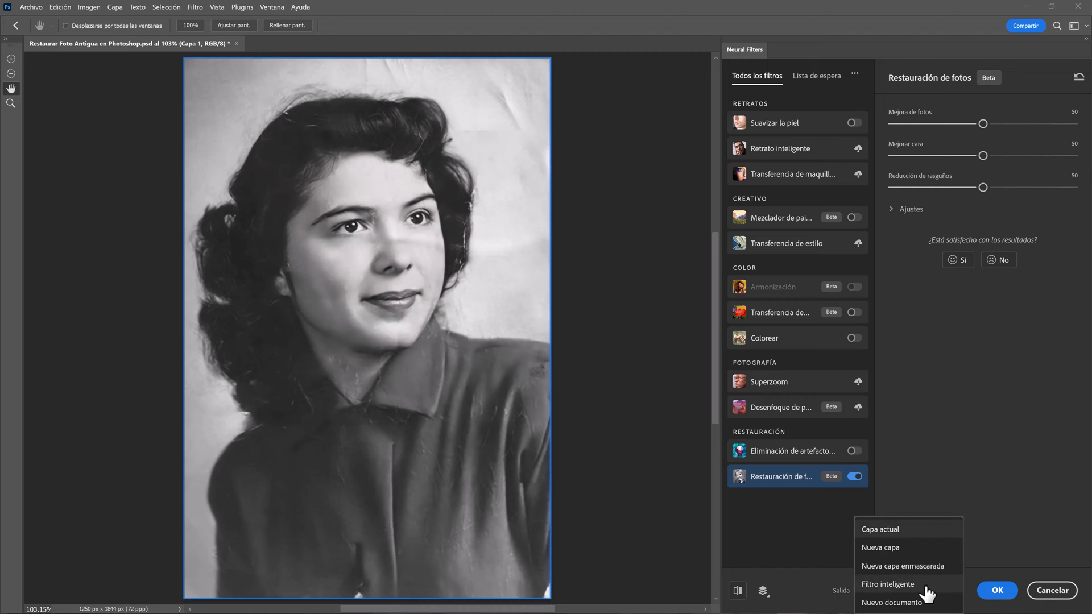
{"action": "left_click", "coordinate": [928, 549]}
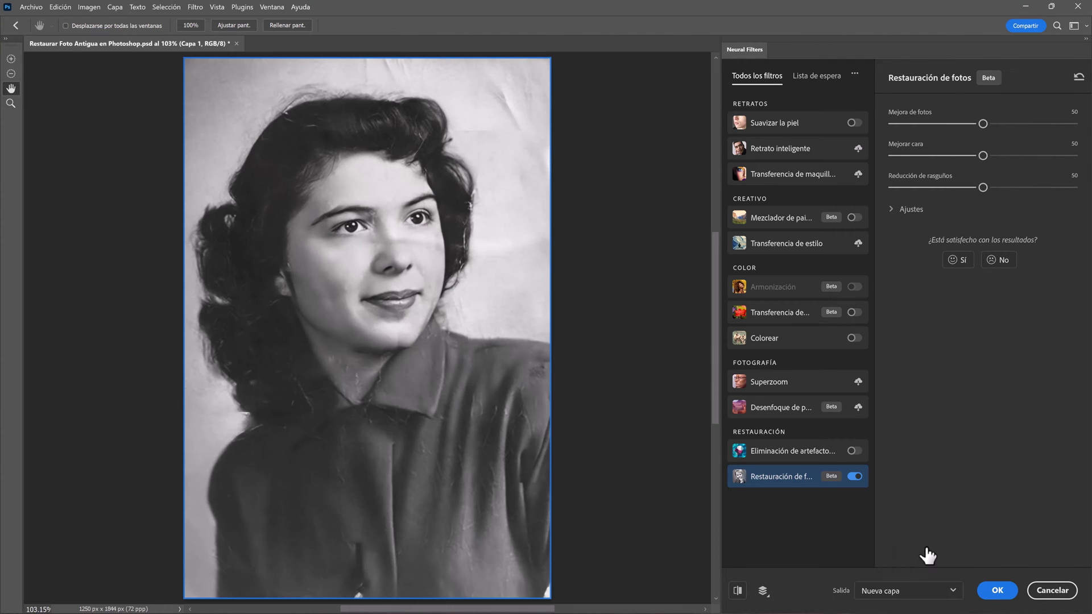
{"action": "left_click", "coordinate": [1001, 592]}
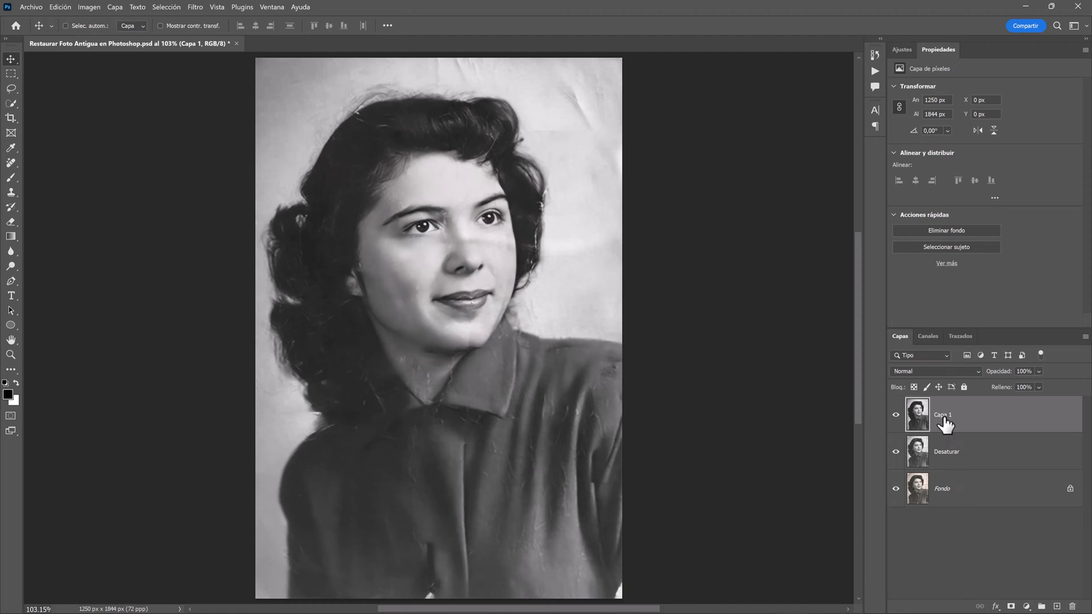
Rename the restored layer to Clean 1 and check it against the original
{"action": "double_click", "coordinate": [943, 418]}
{"action": "type", "text": "Cl"}
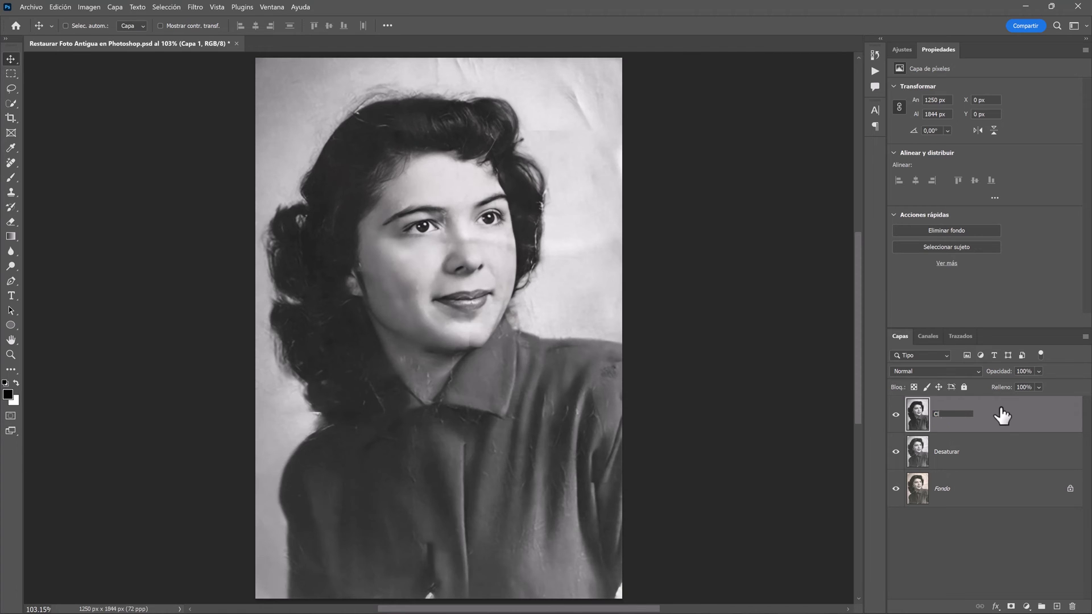
{"action": "type", "text": "ean 1"}
{"action": "key", "text": "Return"}
{"action": "mouse_move", "coordinate": [1002, 415]}
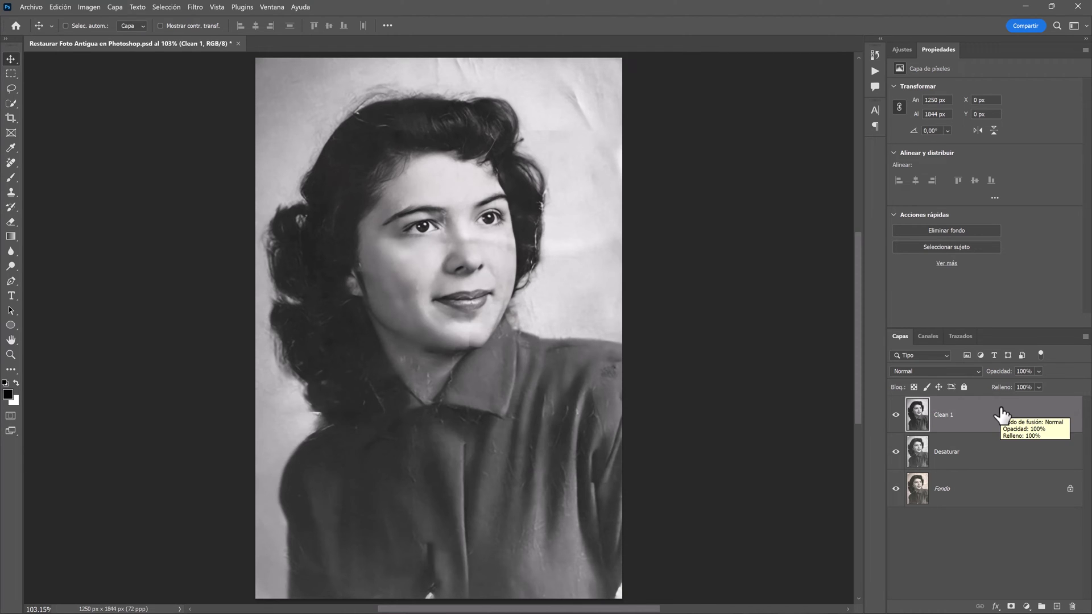
{"action": "left_click", "coordinate": [896, 416]}
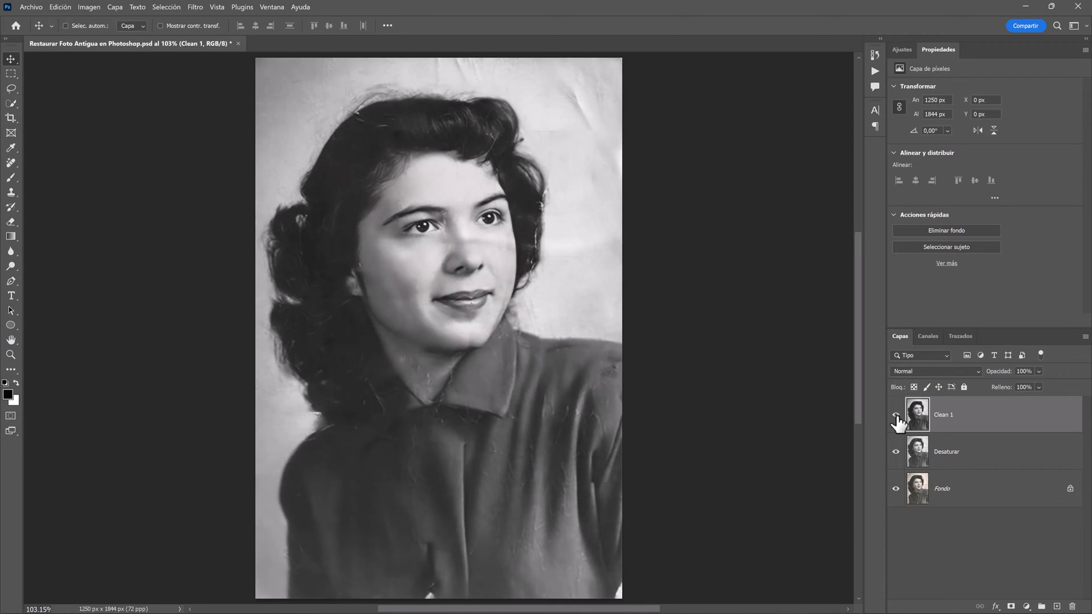
Rerun photo restoration with enhancement and face at 0, scratch reduction 50, to a new layer
{"action": "left_click", "coordinate": [196, 8]}
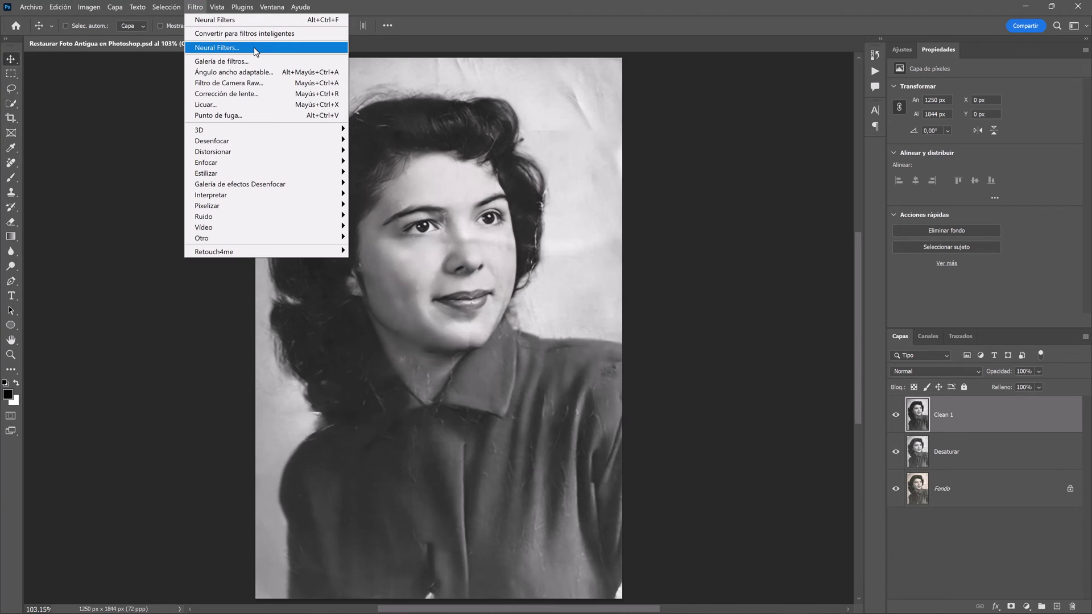
{"action": "left_click", "coordinate": [254, 52]}
{"action": "left_click", "coordinate": [855, 476]}
{"action": "left_click_drag", "start_coordinate": [983, 123], "coordinate": [892, 123]}
{"action": "left_click_drag", "start_coordinate": [983, 155], "coordinate": [891, 155]}
{"action": "left_click_drag", "start_coordinate": [893, 188], "coordinate": [983, 188]}
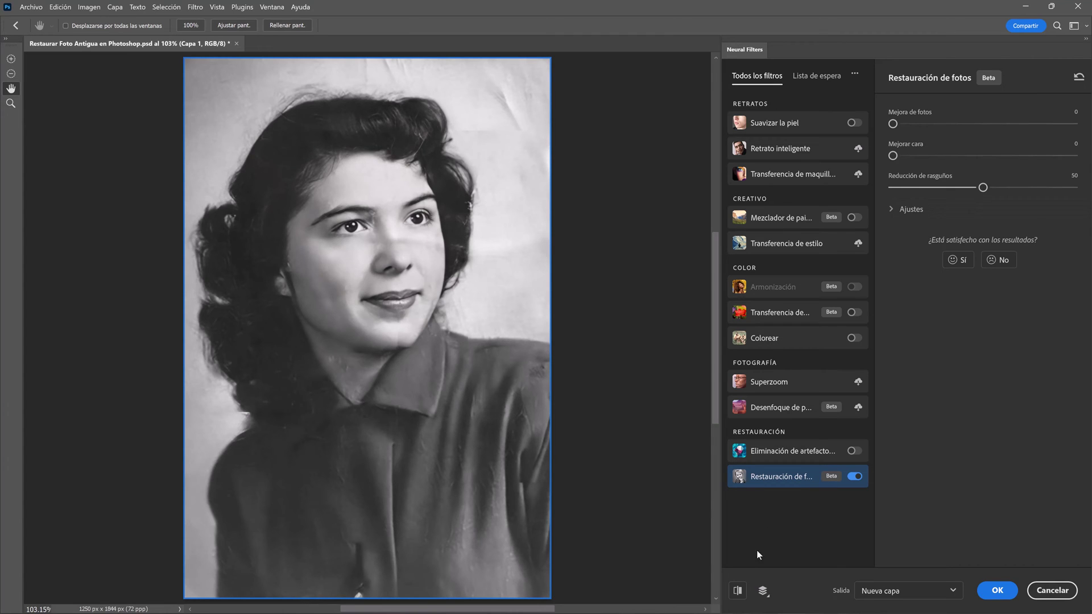
{"action": "left_click", "coordinate": [739, 591]}
{"action": "left_click", "coordinate": [998, 592]}
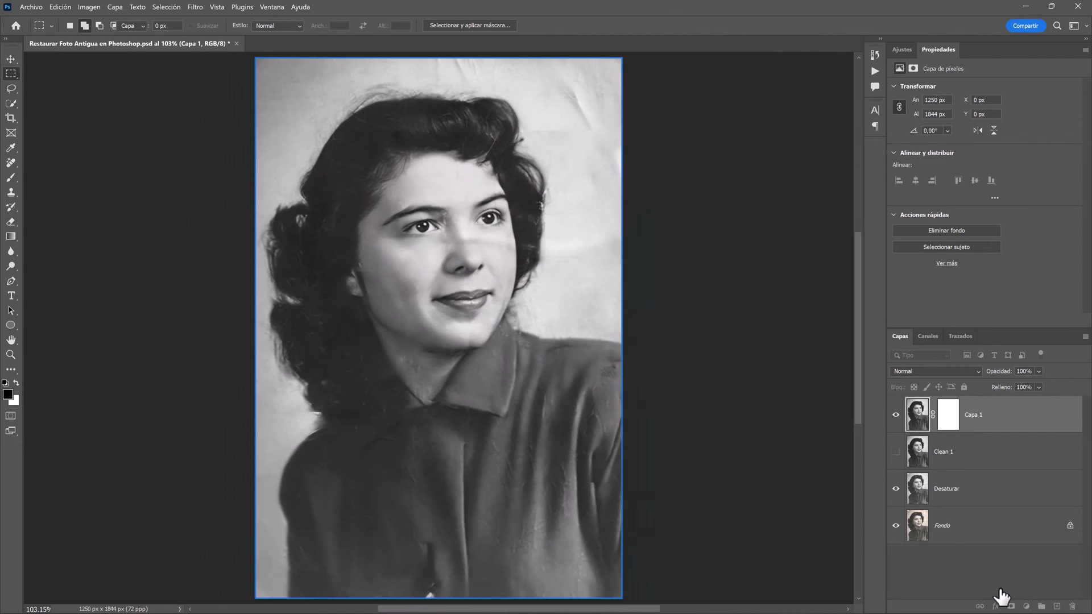
Rename the second restored layer to Clean 2
{"action": "double_click", "coordinate": [945, 421]}
{"action": "type", "text": "Clean 2"}
{"action": "key", "text": "Return"}
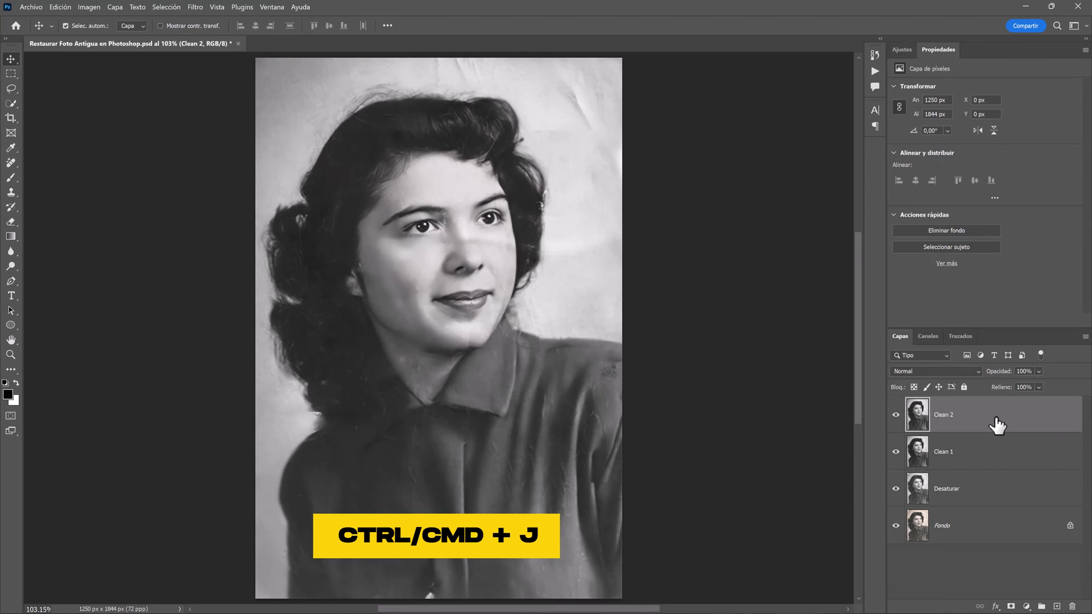
Duplicate Clean 2 as Clean 3 and pick Herramienta Quitar from the healing tools
{"action": "key", "text": "ctrl+j"}
{"action": "double_click", "coordinate": [959, 415]}
{"action": "type", "text": "Clean 3"}
{"action": "key", "text": "Return"}
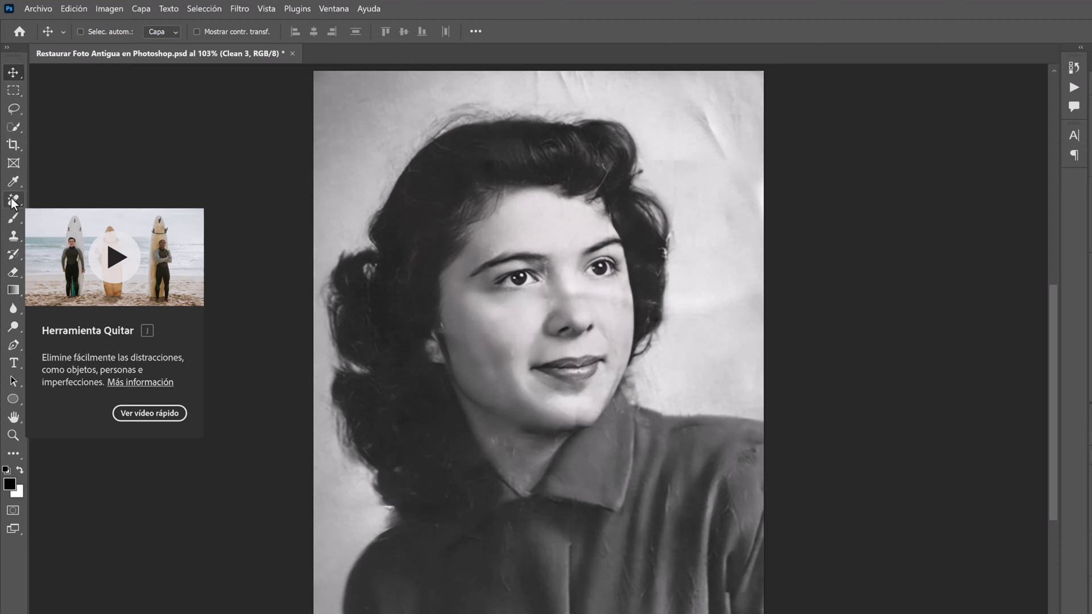
{"action": "left_click", "coordinate": [12, 201]}
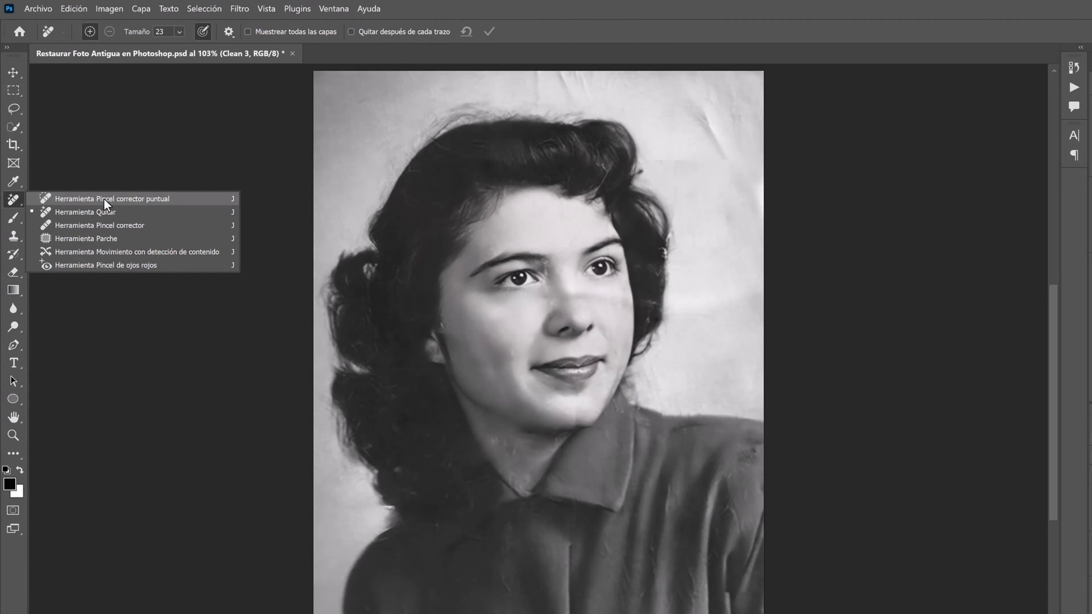
{"action": "left_click", "coordinate": [120, 212]}
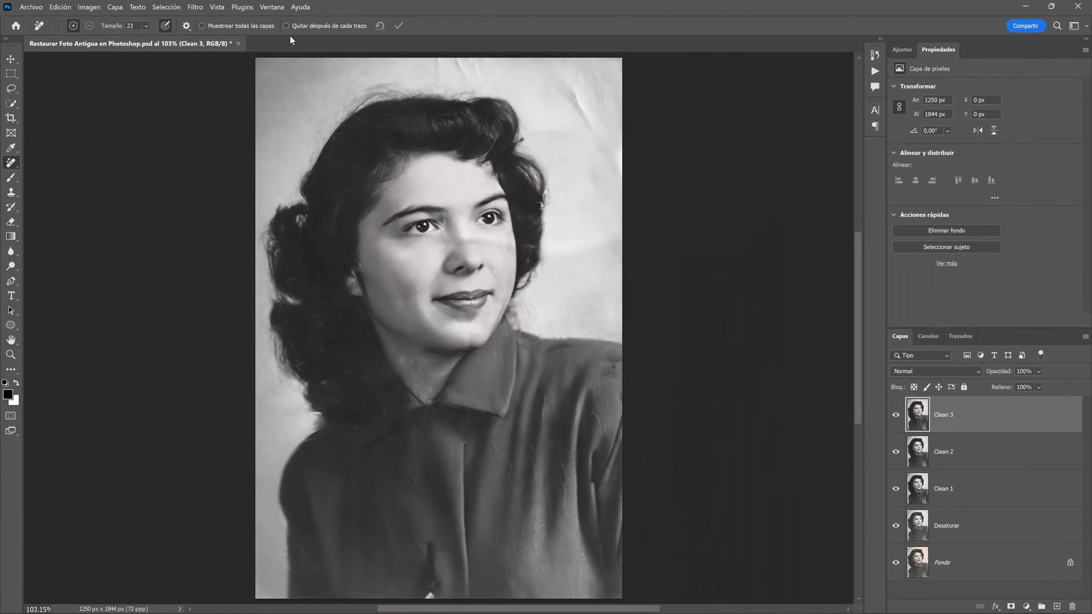
With the Remove brush at 74, mark cracks and specks on the shoulder, shirt, face and collar
{"action": "left_click_drag", "start_coordinate": [578, 414], "coordinate": [585, 413]}
{"action": "left_click_drag", "start_coordinate": [606, 375], "coordinate": [610, 363]}
{"action": "left_click_drag", "start_coordinate": [430, 592], "coordinate": [432, 555]}
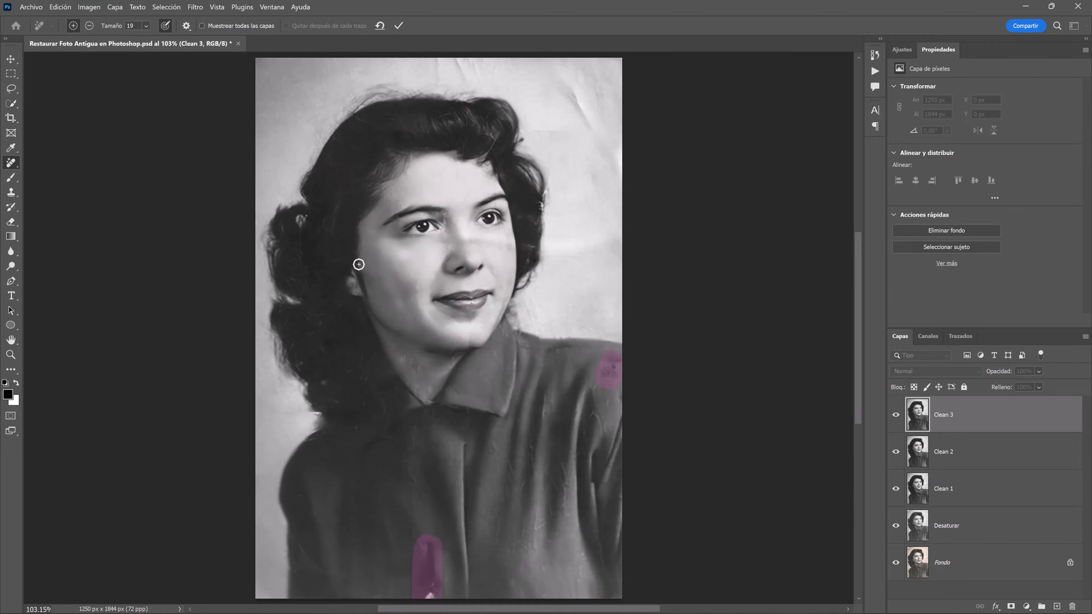
{"action": "left_click", "coordinate": [358, 265]}
{"action": "scroll", "coordinate": [443, 242], "scroll_direction": "up", "scroll_amount": 5}
{"action": "left_click_drag", "start_coordinate": [447, 178], "coordinate": [445, 199]}
{"action": "left_click", "coordinate": [361, 164]}
{"action": "left_click", "coordinate": [395, 325]}
{"action": "left_click", "coordinate": [529, 419]}
{"action": "left_click_drag", "start_coordinate": [495, 394], "coordinate": [495, 435]}
{"action": "left_click_drag", "start_coordinate": [573, 256], "coordinate": [569, 219]}
{"action": "left_click", "coordinate": [449, 238]}
{"action": "left_click", "coordinate": [473, 193]}
{"action": "left_click", "coordinate": [568, 419]}
{"action": "left_click_drag", "start_coordinate": [643, 450], "coordinate": [677, 446]}
{"action": "left_click", "coordinate": [368, 460]}
{"action": "left_click", "coordinate": [463, 463]}
Mark more cracks on the shirt and in the background by the hair, then apply the removal
{"action": "scroll", "coordinate": [547, 545], "scroll_direction": "down", "scroll_amount": 3}
{"action": "key", "text": "alt+space"}
{"action": "key", "text": "Escape"}
{"action": "mouse_move", "coordinate": [597, 426]}
{"action": "left_mouse_down"}
{"action": "mouse_move", "coordinate": [629, 348]}
{"action": "mouse_move", "coordinate": [623, 370]}
{"action": "left_mouse_up"}
{"action": "left_click_drag", "start_coordinate": [691, 342], "coordinate": [714, 449]}
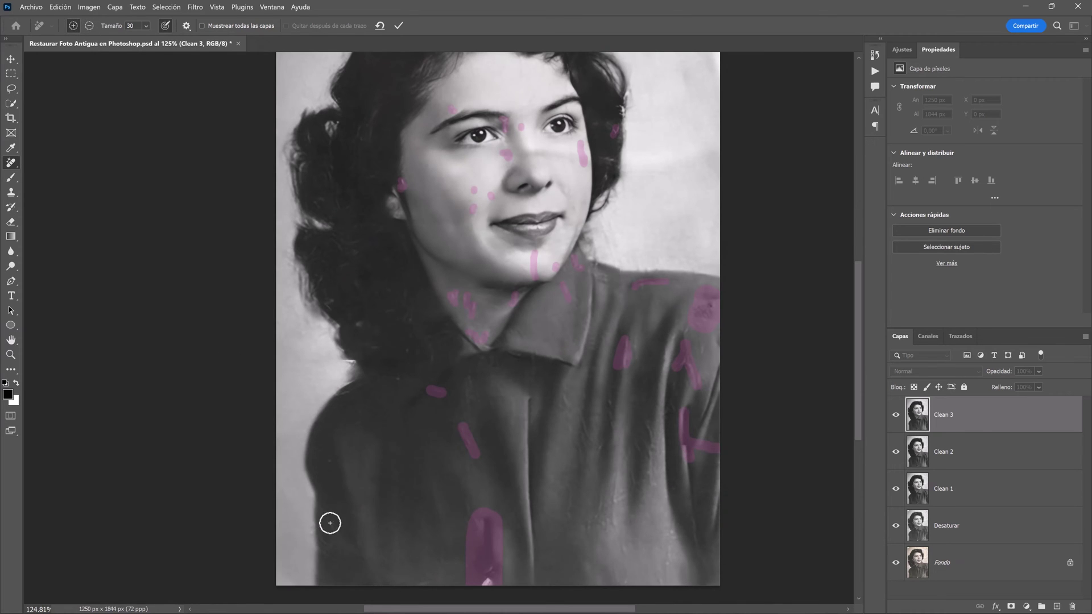
{"action": "scroll", "coordinate": [626, 481], "scroll_direction": "up", "scroll_amount": 3}
{"action": "scroll", "coordinate": [594, 255], "scroll_direction": "up", "scroll_amount": 3}
{"action": "left_click_drag", "start_coordinate": [595, 255], "coordinate": [594, 179]}
{"action": "left_click_drag", "start_coordinate": [463, 165], "coordinate": [491, 183]}
{"action": "scroll", "coordinate": [670, 317], "scroll_direction": "down", "scroll_amount": 1}
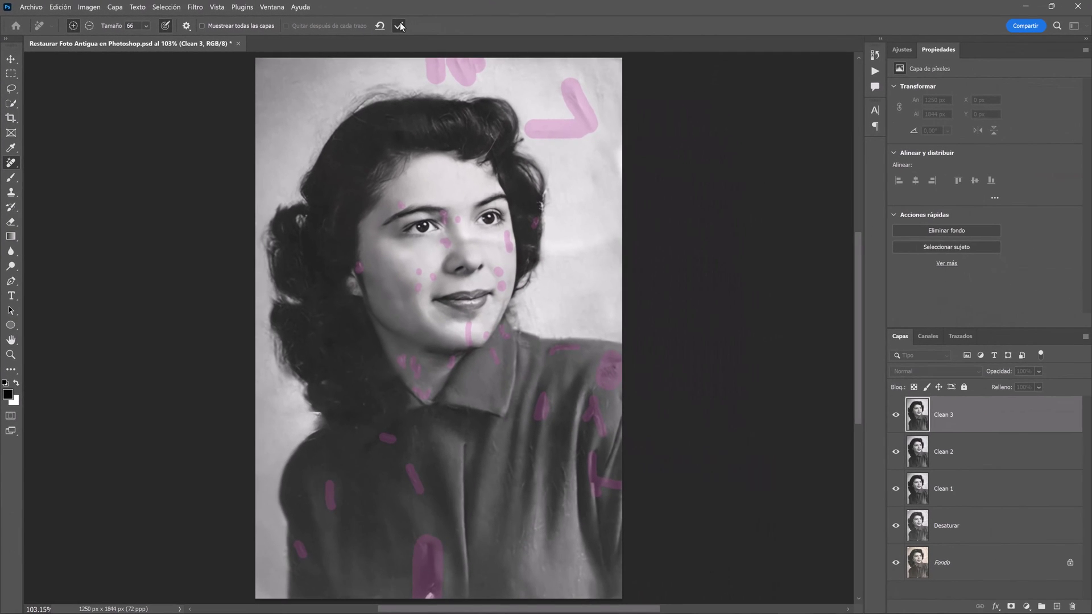
{"action": "left_click", "coordinate": [401, 26]}
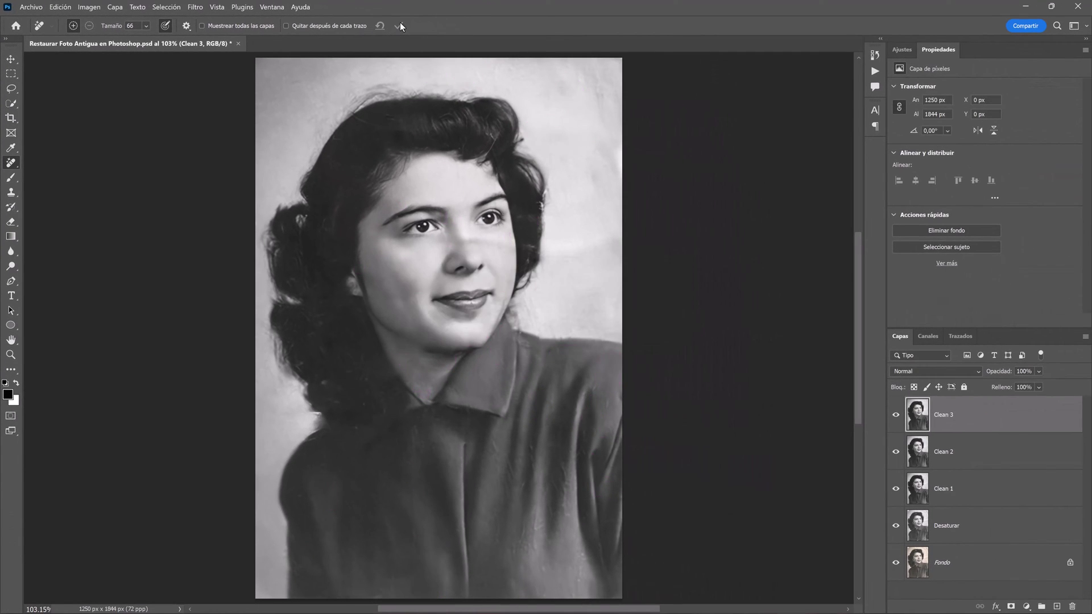
Compare Clean 3 with the layer below, then remove remaining face blemishes
{"action": "left_click", "coordinate": [895, 416]}
{"action": "left_click", "coordinate": [896, 416]}
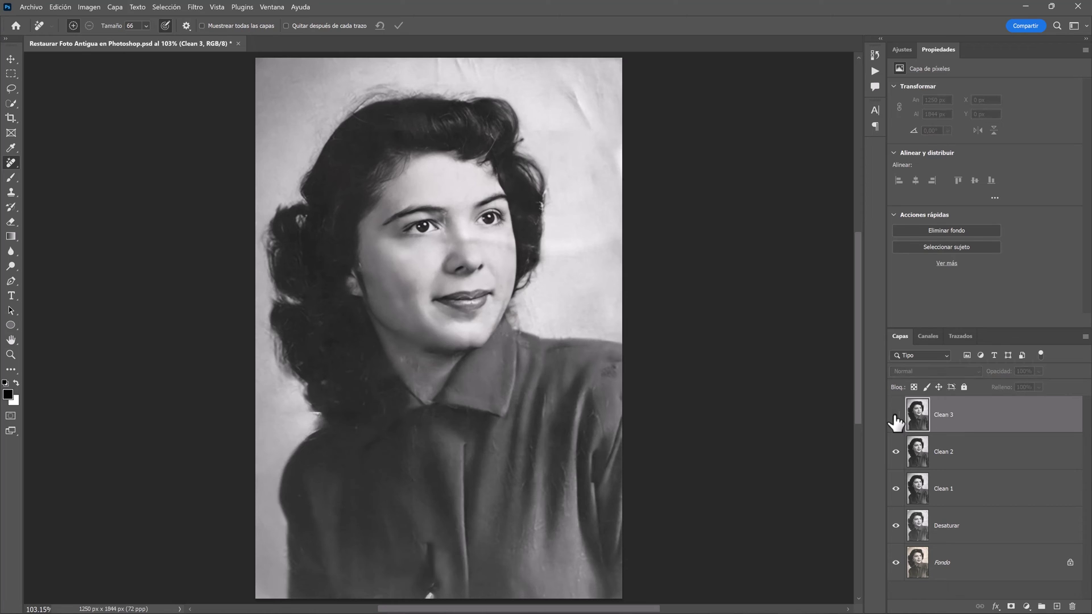
{"action": "left_click", "coordinate": [896, 416]}
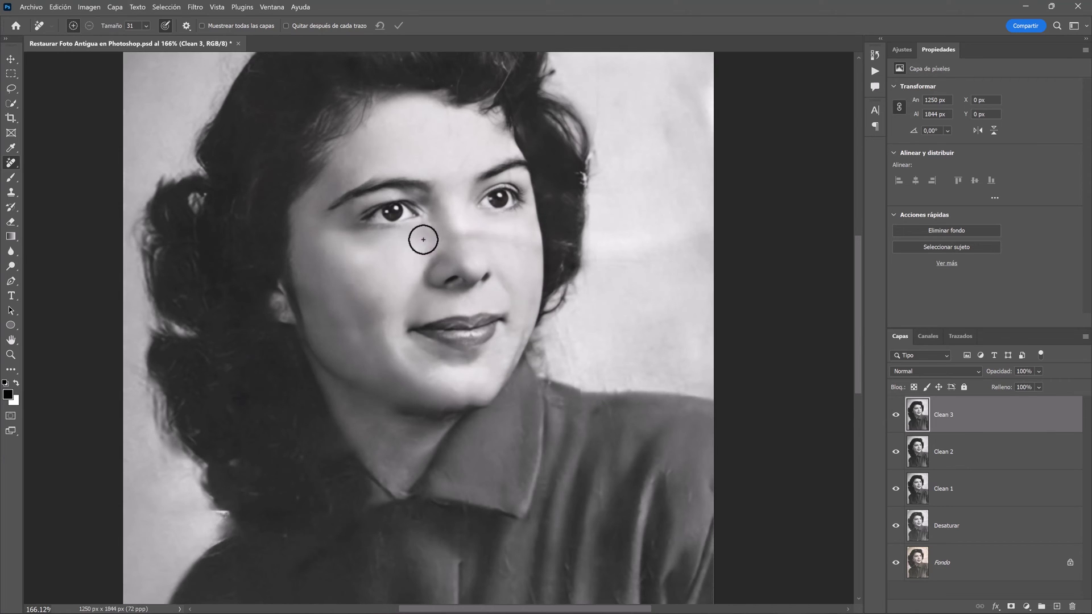
{"action": "left_click_drag", "start_coordinate": [419, 238], "coordinate": [526, 251]}
{"action": "left_click", "coordinate": [454, 189]}
{"action": "left_click_drag", "start_coordinate": [469, 153], "coordinate": [462, 170]}
{"action": "left_click_drag", "start_coordinate": [359, 164], "coordinate": [348, 180]}
{"action": "left_click", "coordinate": [399, 25]}
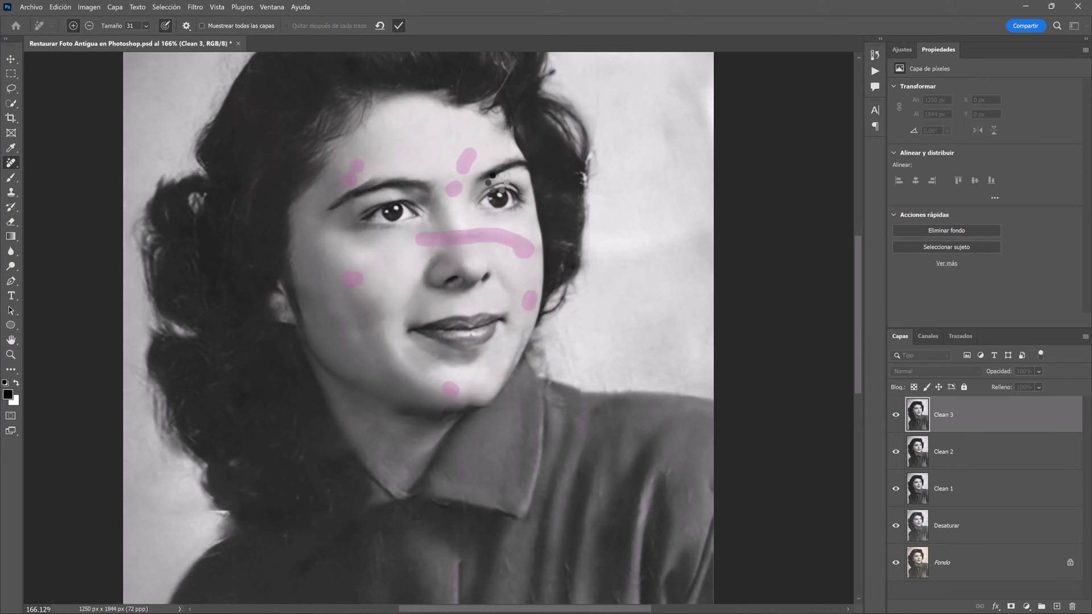
Remove spots on the right cheek, beside the nose and on the collar, plus the shirt wrinkles
{"action": "left_click_drag", "start_coordinate": [486, 239], "coordinate": [526, 248]}
{"action": "left_click_drag", "start_coordinate": [433, 250], "coordinate": [427, 227]}
{"action": "key", "text": "Return"}
{"action": "scroll", "coordinate": [492, 257], "scroll_direction": "down", "scroll_amount": 2}
{"action": "left_click", "coordinate": [419, 391]}
{"action": "left_click", "coordinate": [399, 25]}
{"action": "mouse_move", "coordinate": [569, 524]}
{"action": "left_mouse_down"}
{"action": "mouse_move", "coordinate": [541, 466]}
{"action": "mouse_move", "coordinate": [505, 555]}
{"action": "left_mouse_up"}
{"action": "left_click_drag", "start_coordinate": [512, 483], "coordinate": [575, 419]}
{"action": "left_click", "coordinate": [399, 25]}
Switch to the Move tool and toggle Clean 3 to compare the cleaned shirt
{"action": "scroll", "coordinate": [401, 68], "scroll_direction": "down", "scroll_amount": 1}
{"action": "key", "text": "v"}
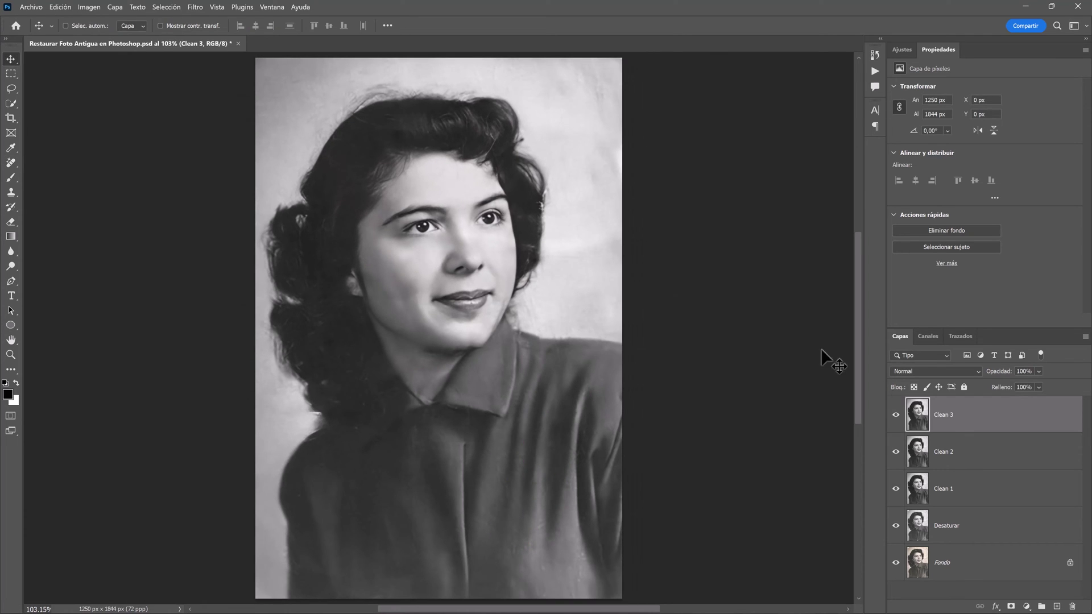
{"action": "left_click", "coordinate": [898, 419]}
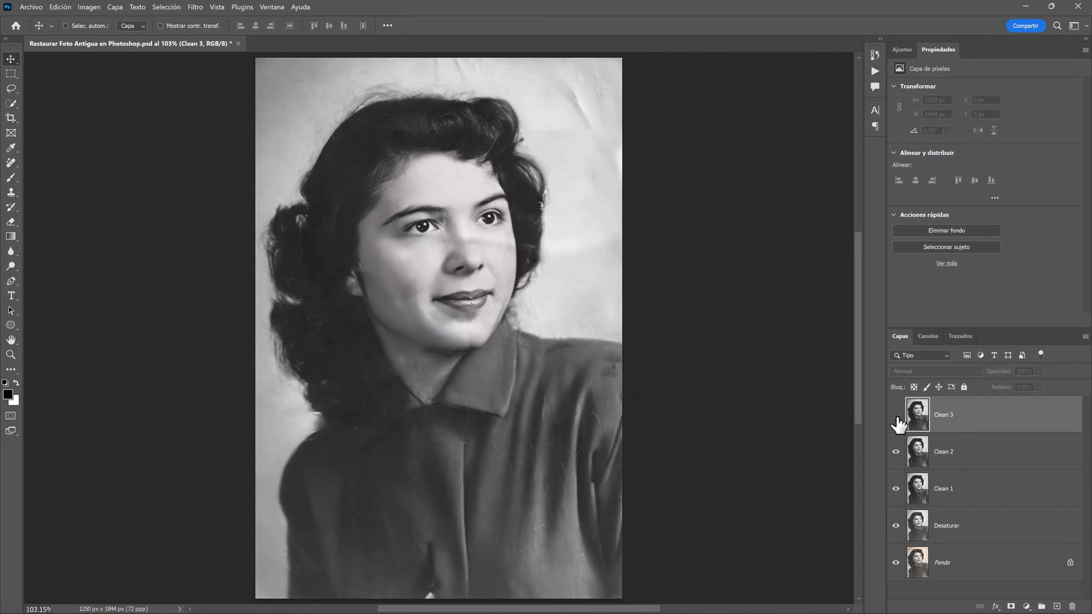
{"action": "left_click", "coordinate": [898, 418]}
{"action": "left_click", "coordinate": [897, 417]}
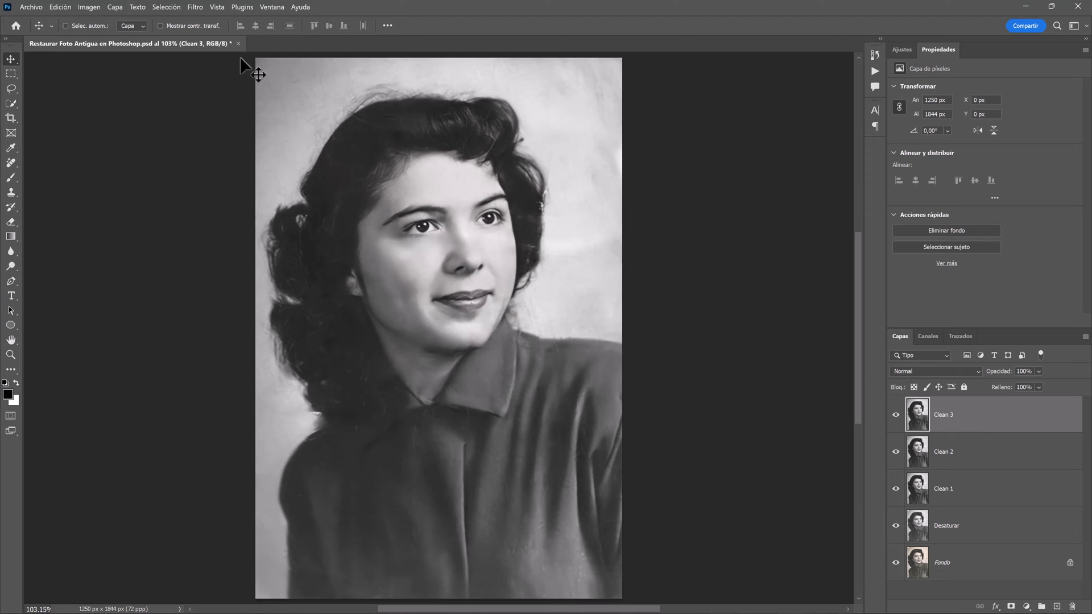
Apply the Neural Filters Colorear filter with profile Ninguno, output as a separate colour layer
{"action": "left_click", "coordinate": [195, 7]}
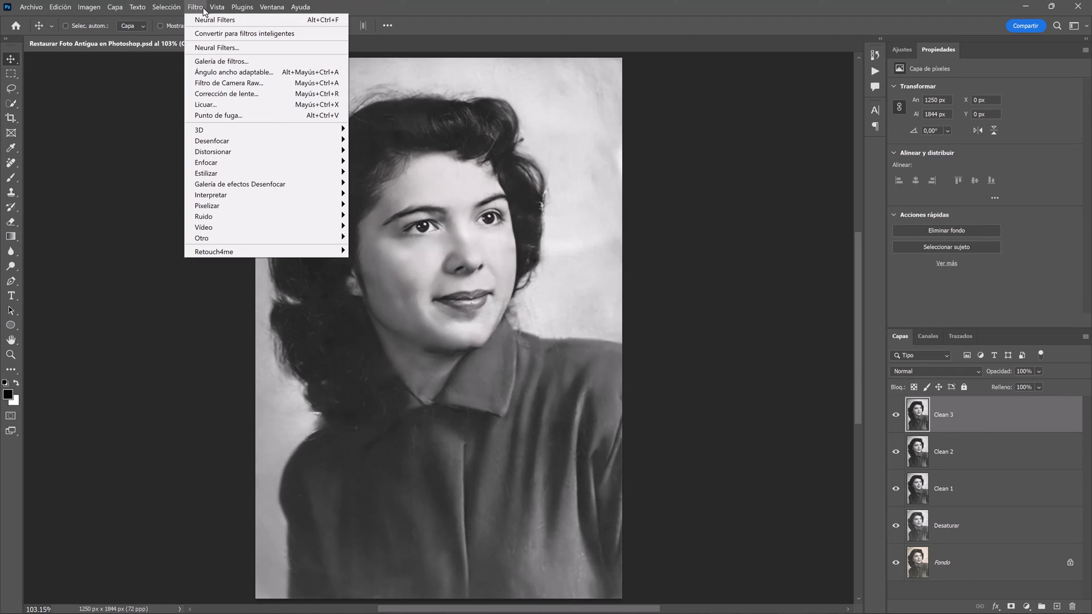
{"action": "left_click", "coordinate": [246, 49]}
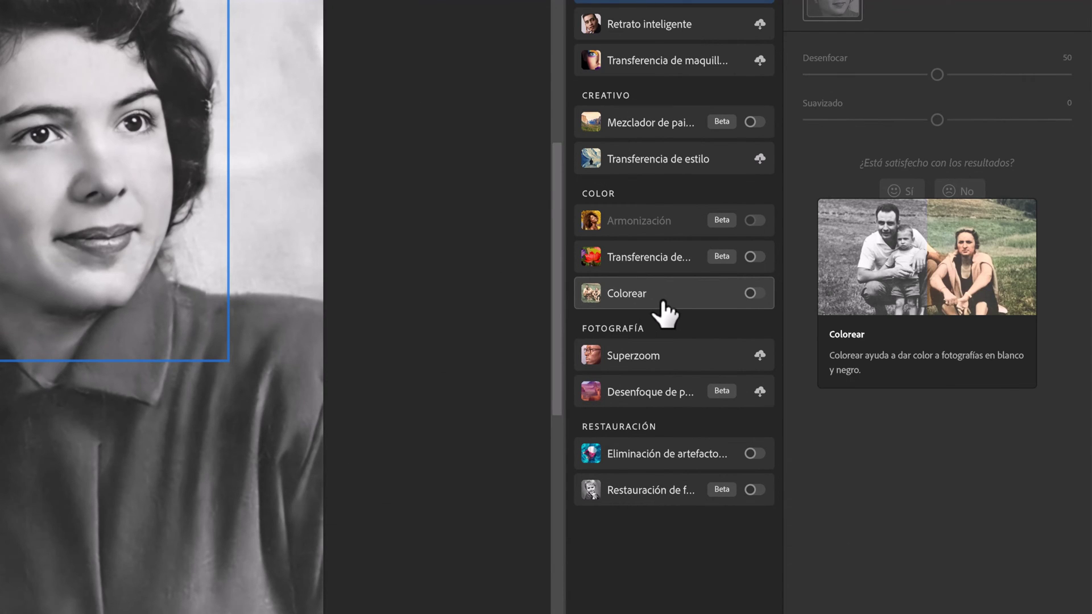
{"action": "left_click", "coordinate": [663, 302]}
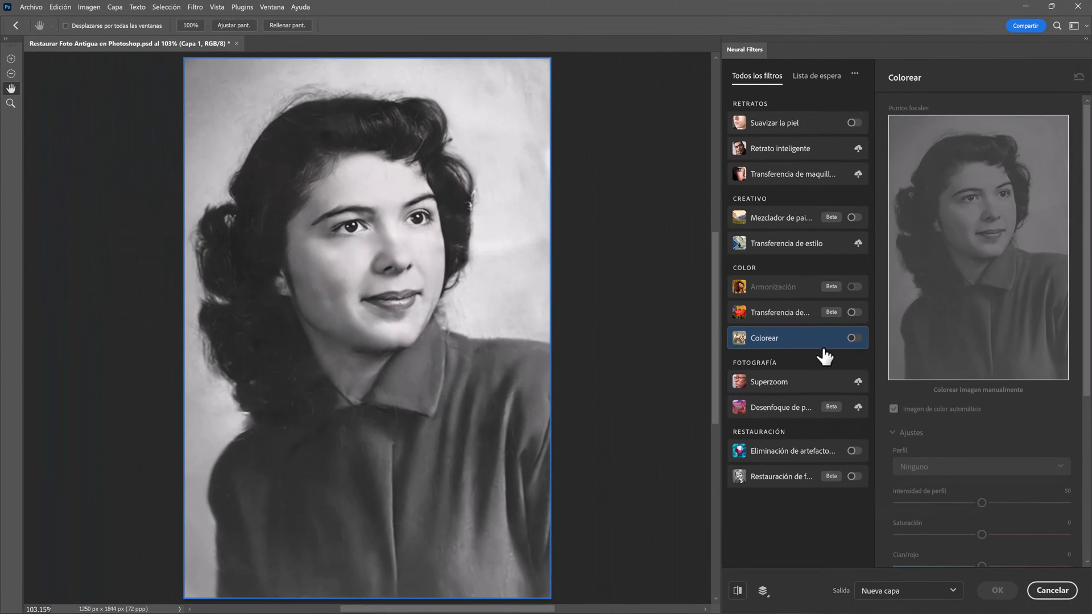
{"action": "left_click", "coordinate": [855, 339]}
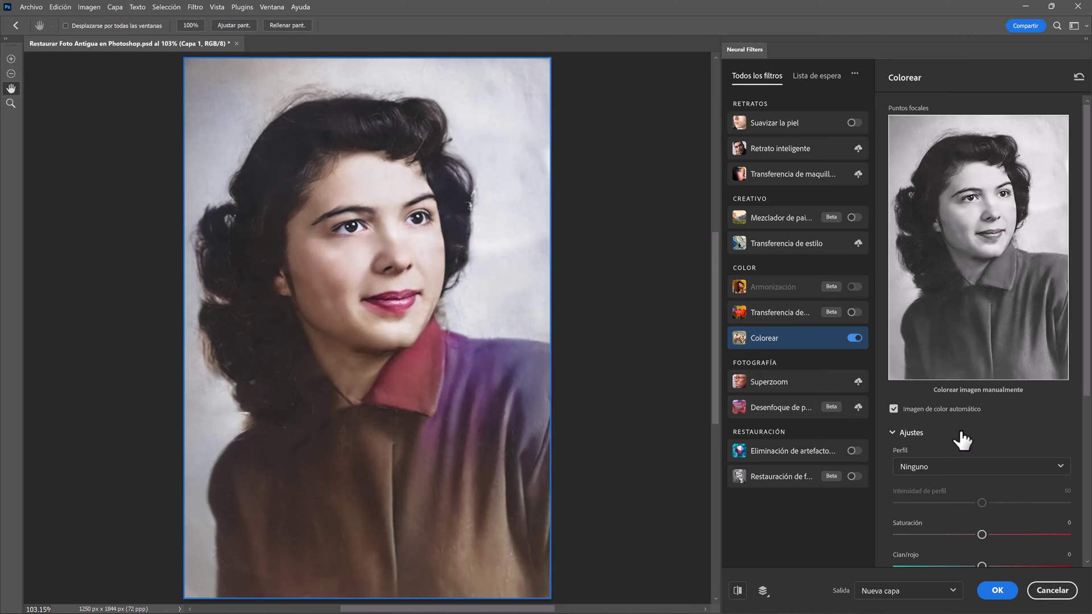
{"action": "scroll", "coordinate": [968, 435], "scroll_direction": "down", "scroll_amount": 2}
{"action": "scroll", "coordinate": [969, 436], "scroll_direction": "down", "scroll_amount": 1}
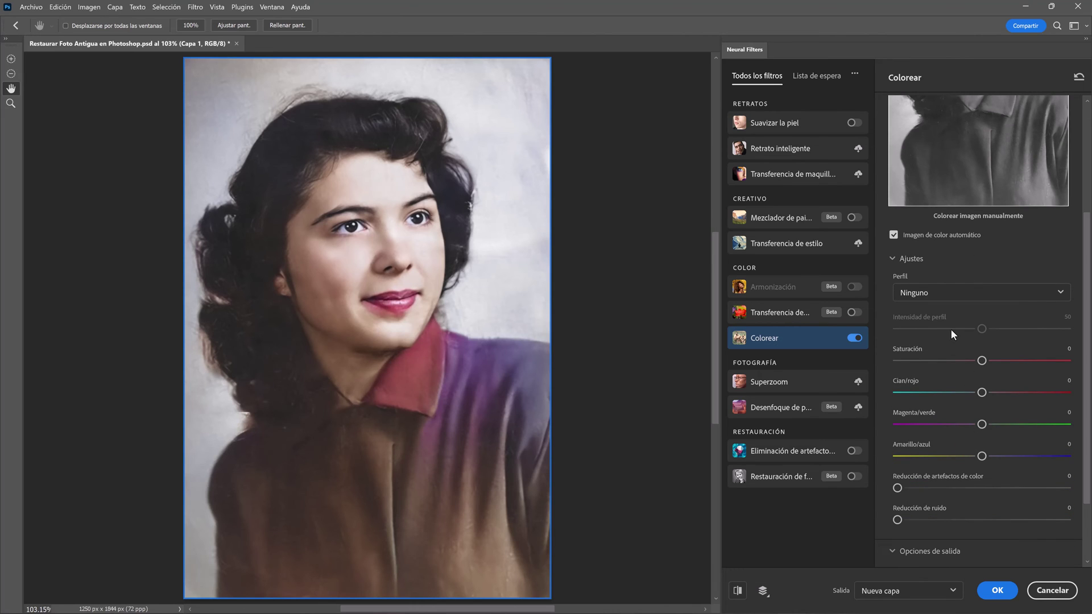
{"action": "left_click", "coordinate": [968, 297]}
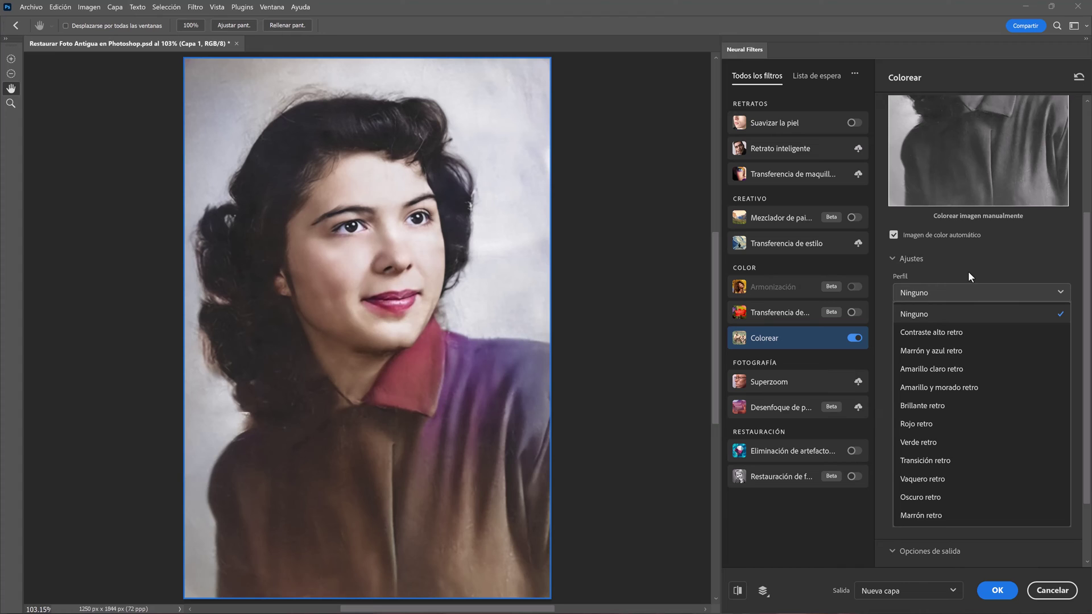
{"action": "left_click", "coordinate": [968, 271]}
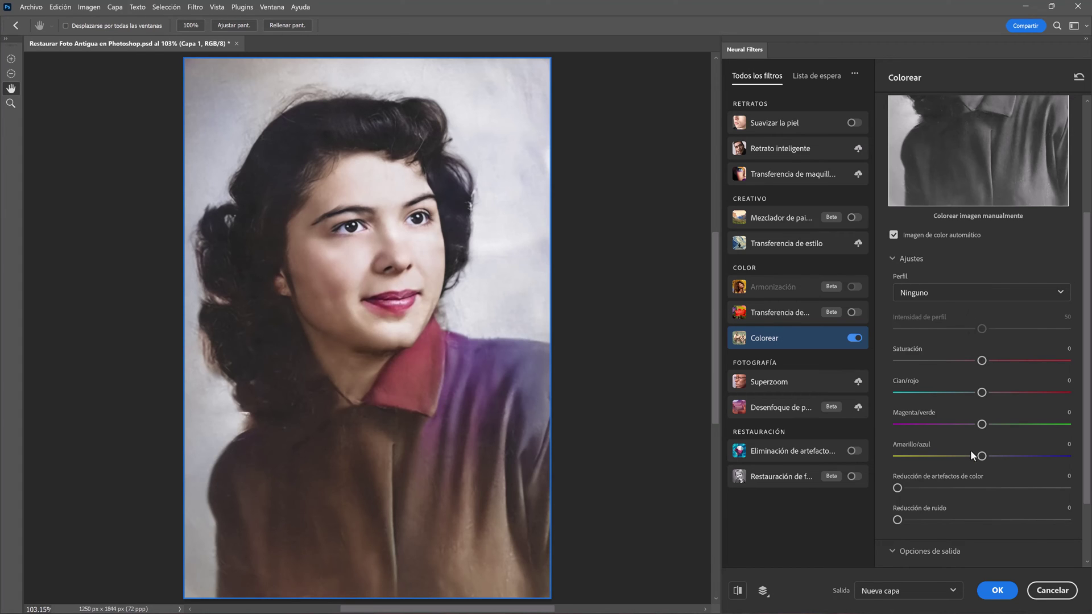
{"action": "left_click", "coordinate": [892, 259]}
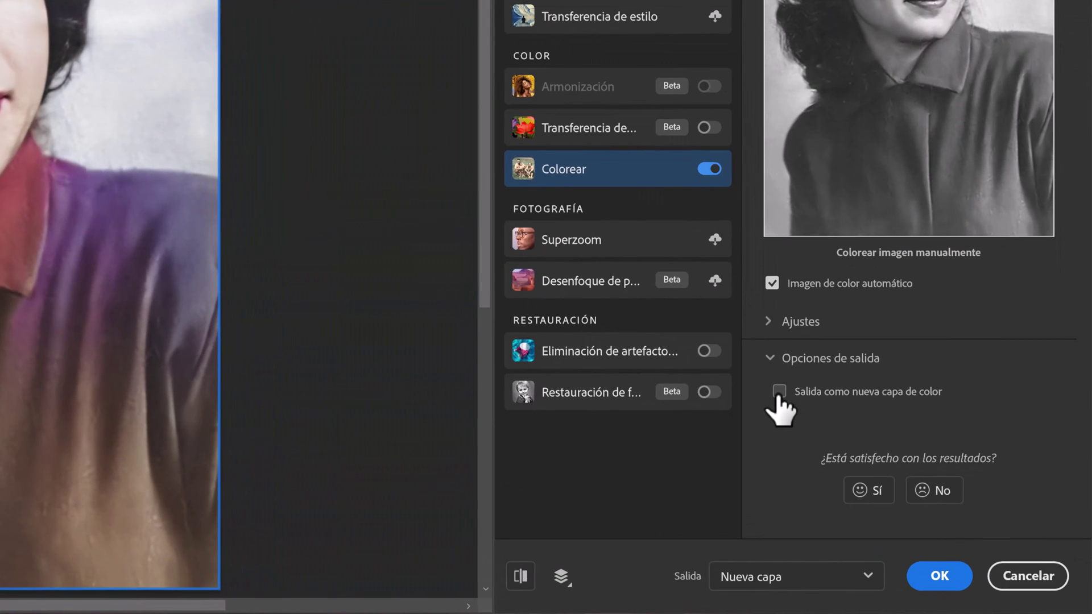
{"action": "left_click", "coordinate": [778, 393]}
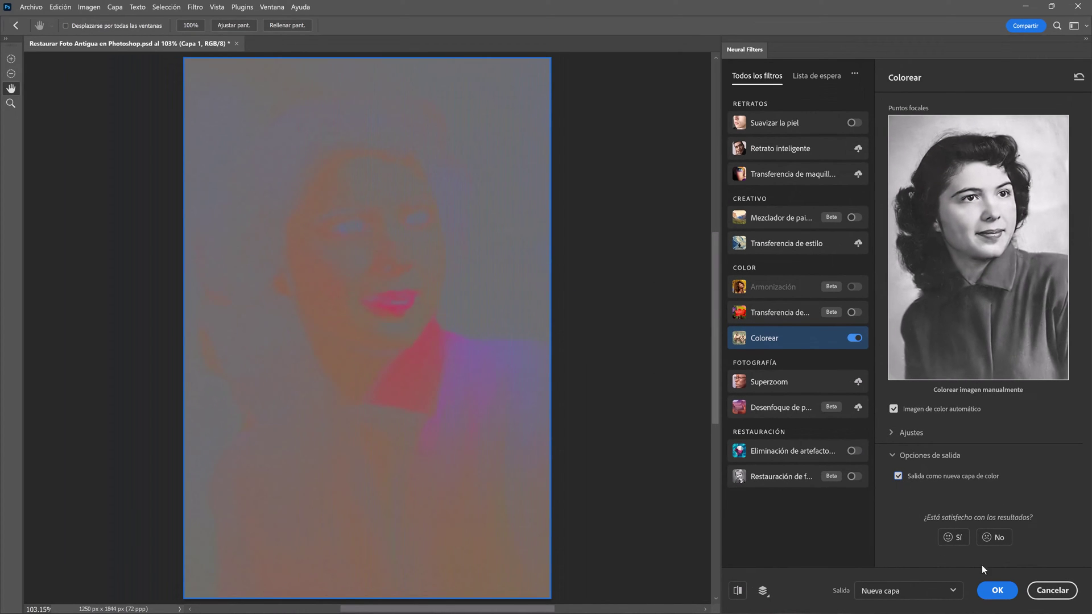
{"action": "left_click", "coordinate": [995, 592]}
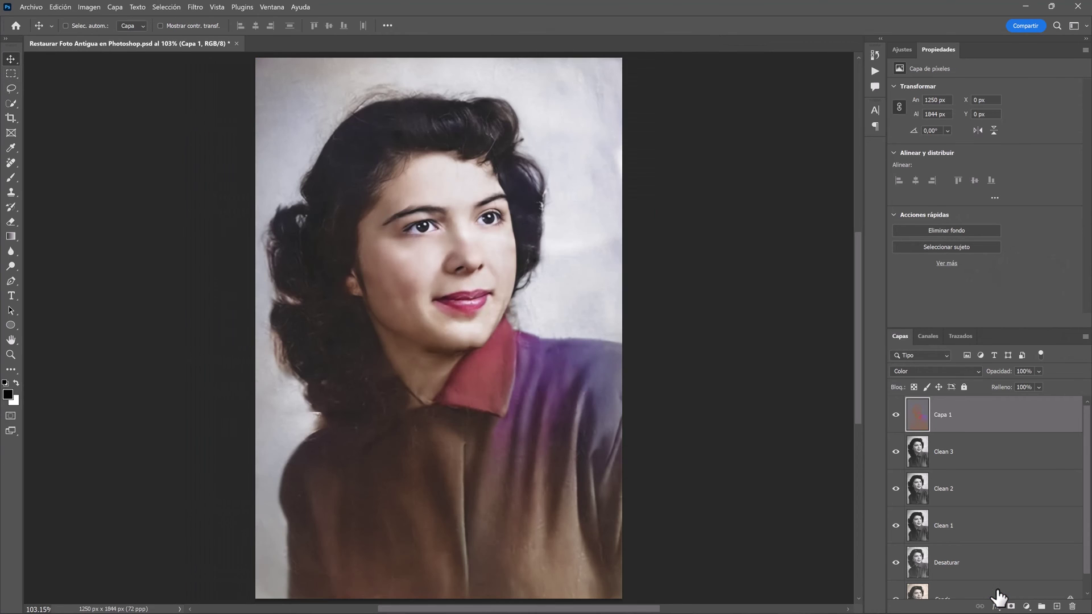
Rename the colour layer Capa 1 to Color 1
{"action": "double_click", "coordinate": [966, 414]}
{"action": "type", "text": "Color 1"}
{"action": "key", "text": "Return"}
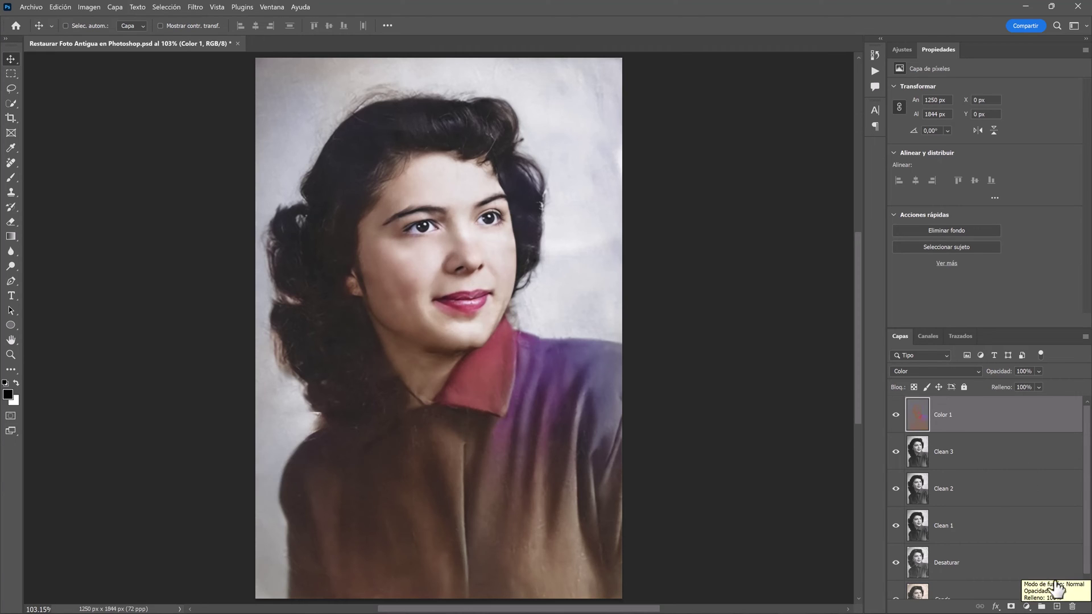
Add an empty Color 2 layer in Color blend mode, make it active, and select the Brush
{"action": "left_click", "coordinate": [1057, 606]}
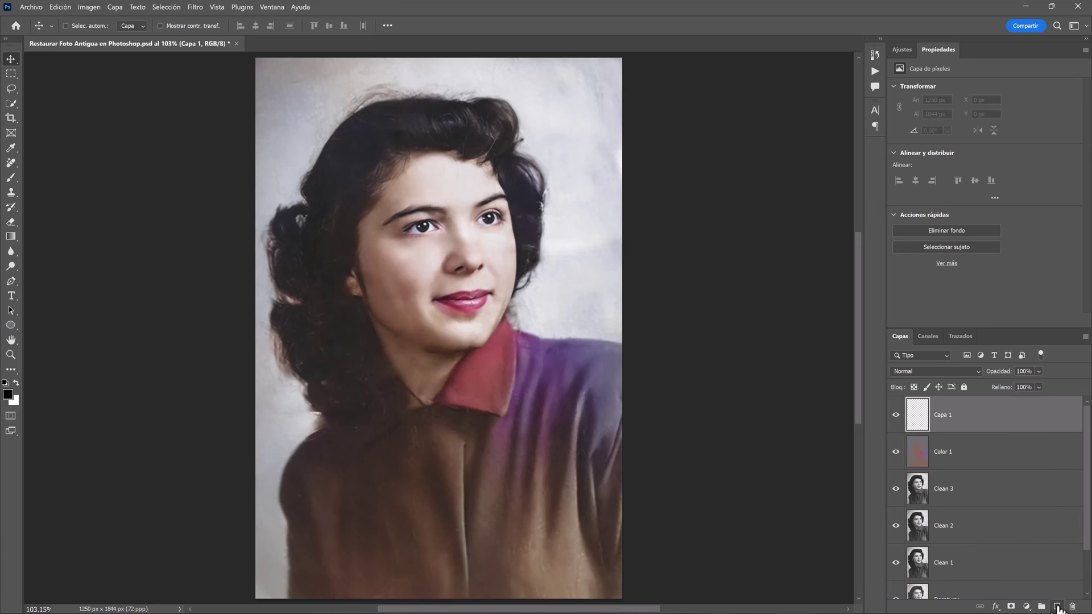
{"action": "double_click", "coordinate": [941, 415]}
{"action": "type", "text": "Color 2"}
{"action": "key", "text": "Return"}
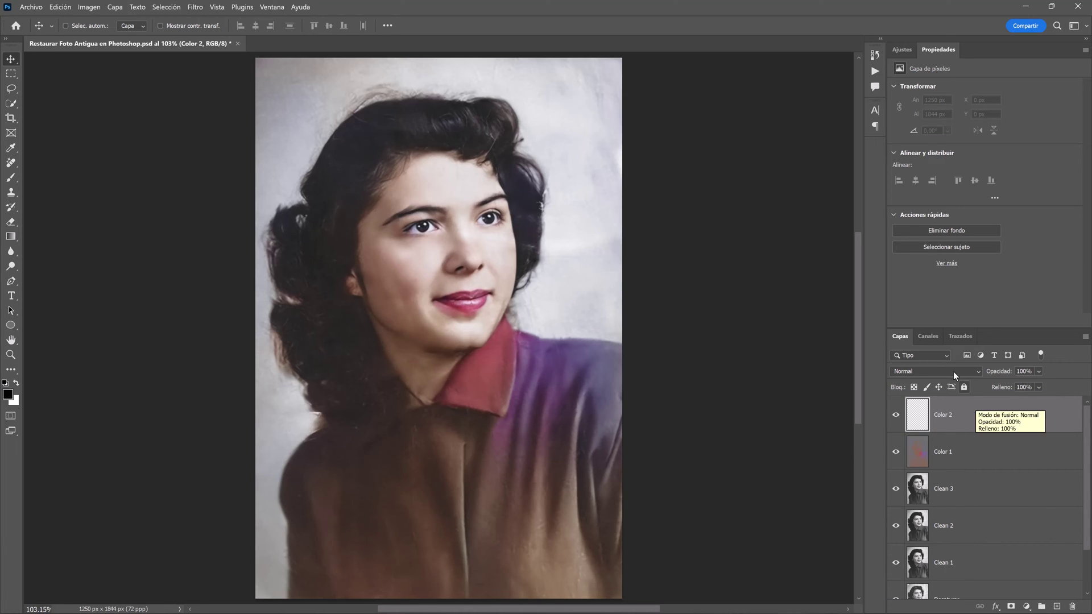
{"action": "left_click", "coordinate": [952, 371]}
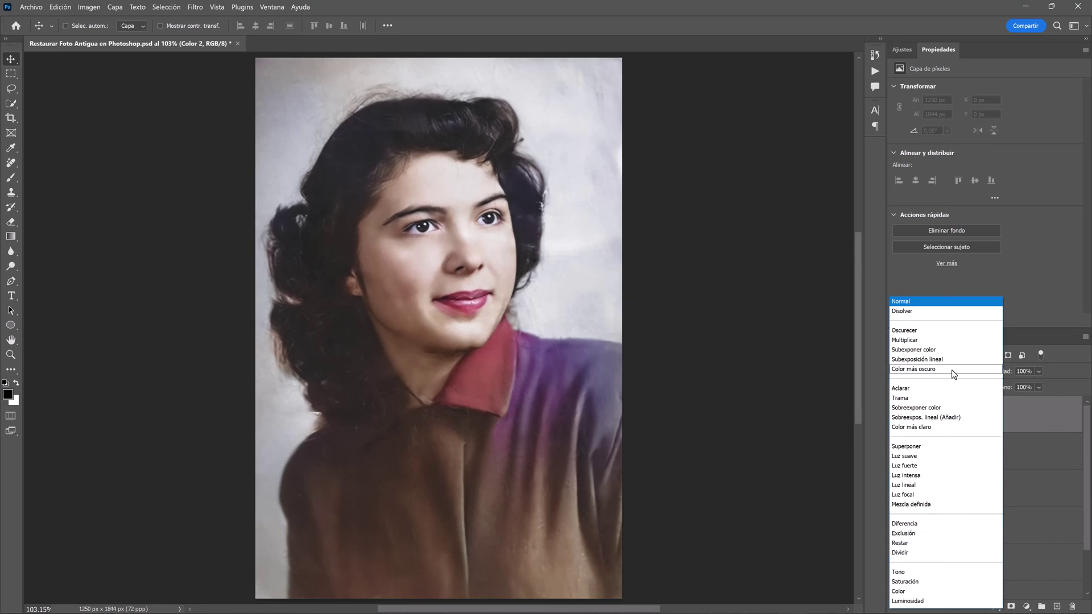
{"action": "left_click", "coordinate": [919, 592]}
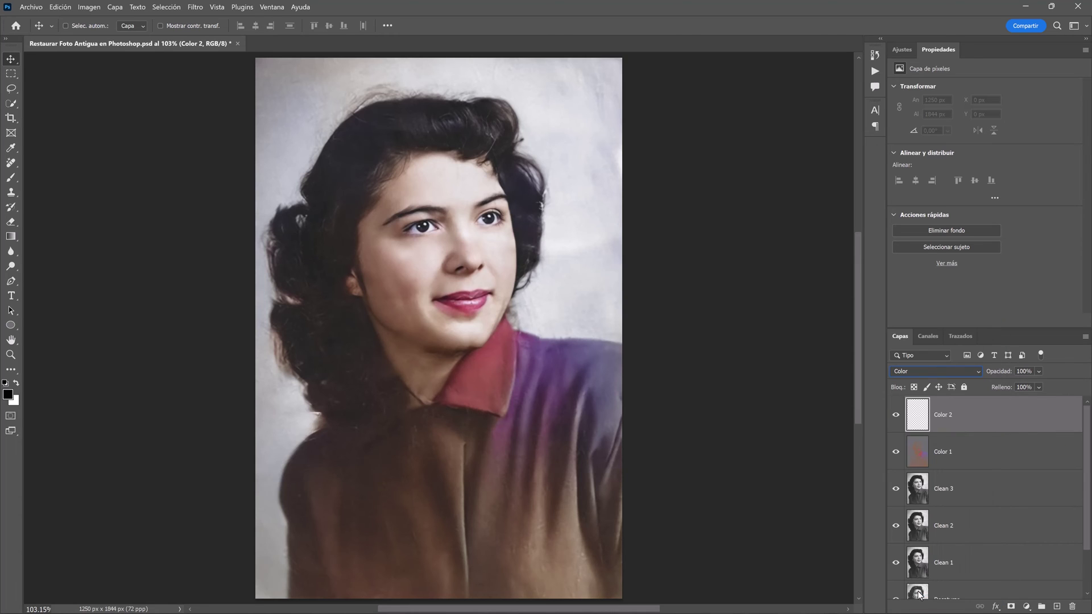
{"action": "left_click", "coordinate": [961, 452]}
{"action": "left_click", "coordinate": [960, 424]}
{"action": "left_click", "coordinate": [12, 180]}
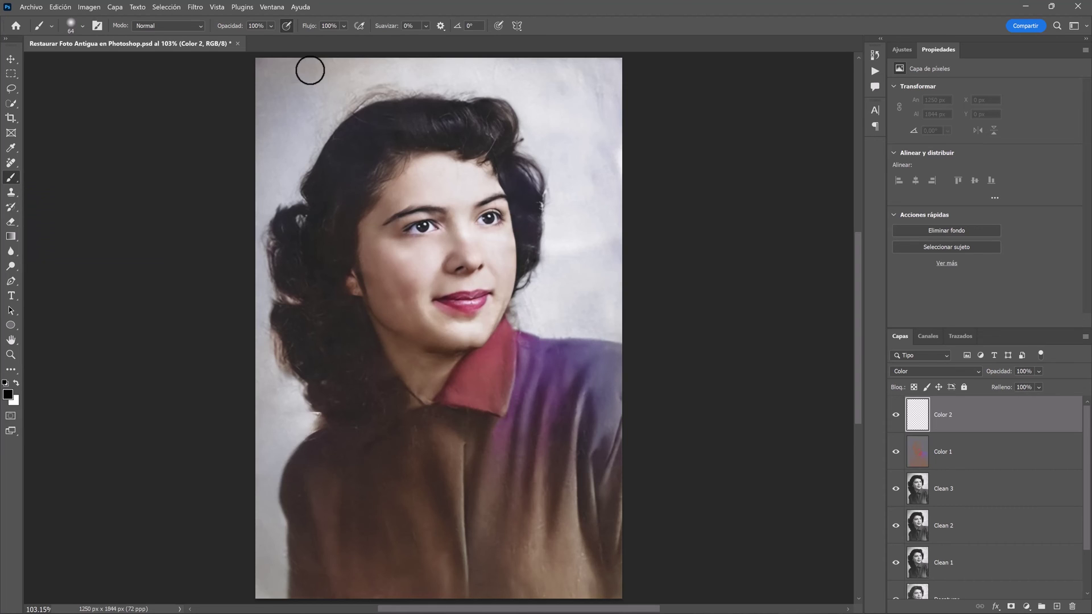
Set brush flow to 50%, sample the cheek skin tone and paint it along the chin
{"action": "left_click", "coordinate": [344, 26]}
{"action": "left_click_drag", "start_coordinate": [371, 40], "coordinate": [349, 40]}
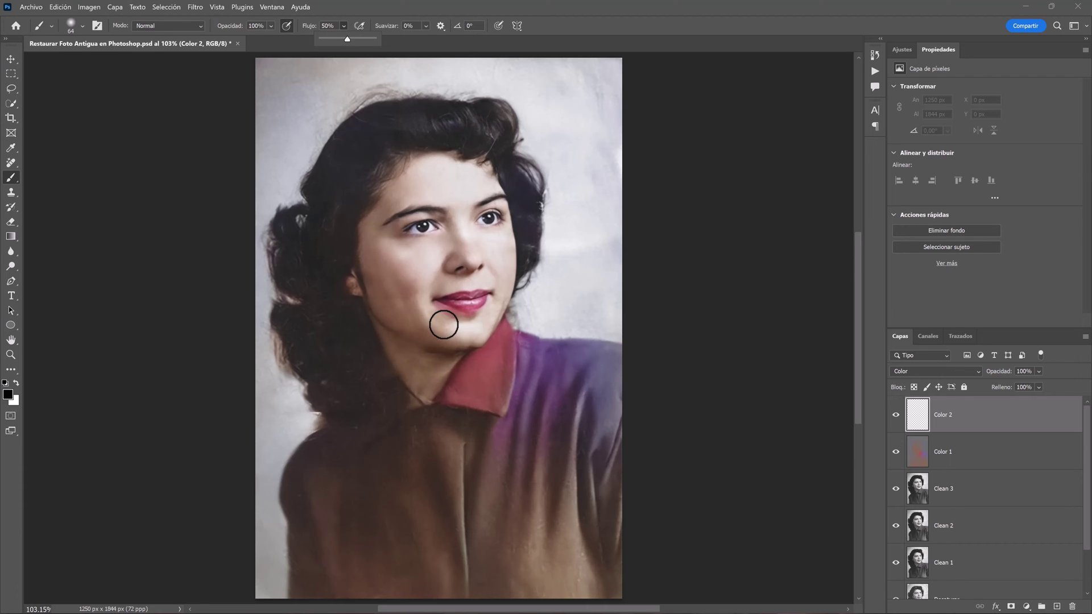
{"action": "scroll", "coordinate": [471, 362], "scroll_direction": "up", "scroll_amount": 3}
{"action": "scroll", "coordinate": [471, 361], "scroll_direction": "up", "scroll_amount": 1}
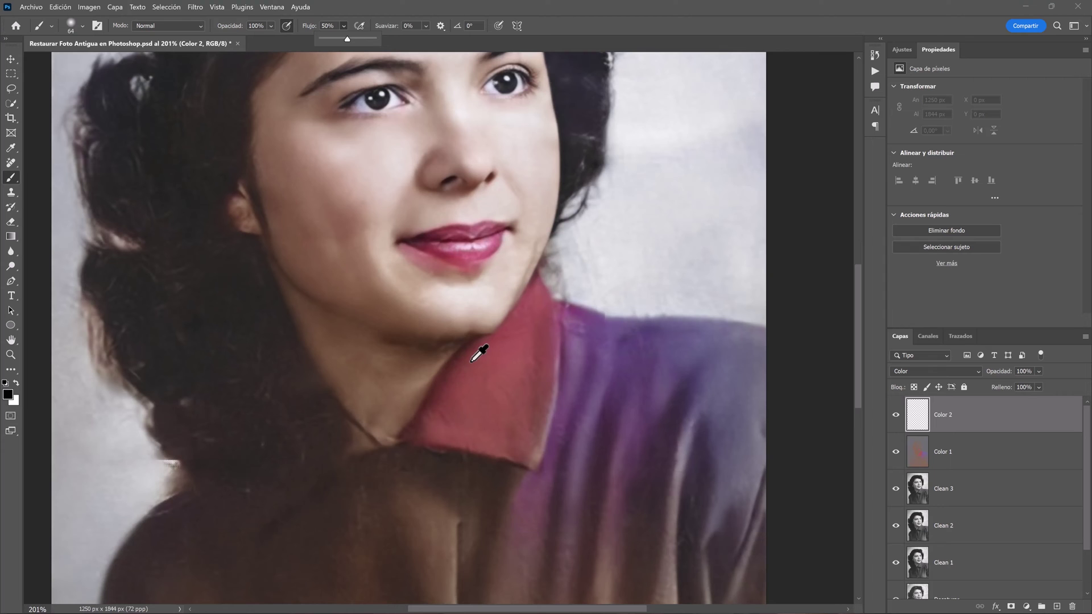
{"action": "left_click_drag", "start_coordinate": [480, 325], "coordinate": [566, 401]}
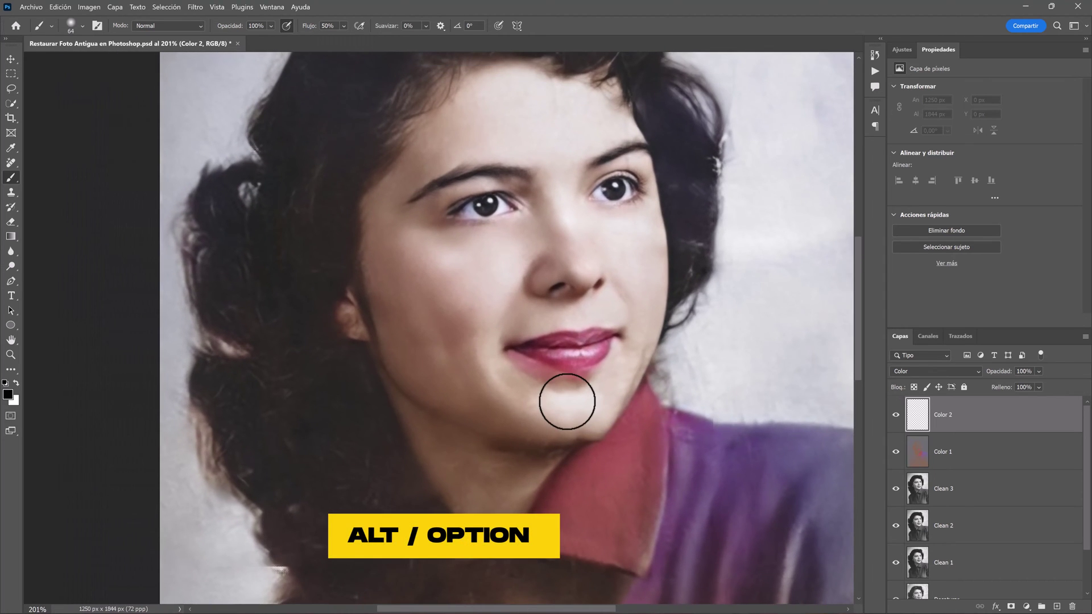
{"action": "left_click", "coordinate": [500, 362], "text": "alt"}
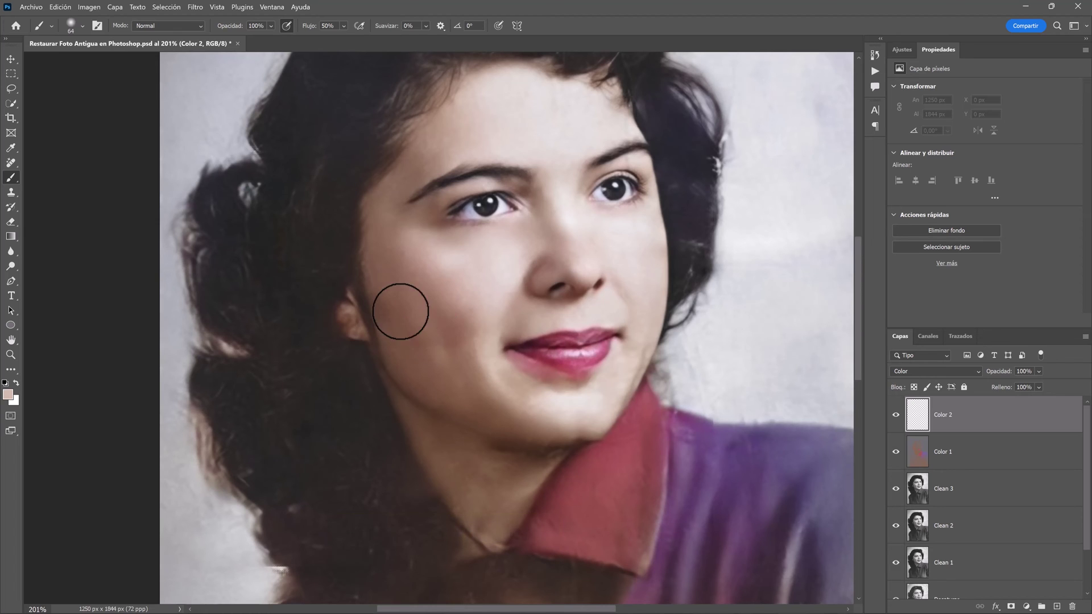
{"action": "mouse_move", "coordinate": [522, 372]}
{"action": "left_mouse_down"}
{"action": "mouse_move", "coordinate": [573, 392]}
{"action": "mouse_move", "coordinate": [517, 356]}
{"action": "mouse_move", "coordinate": [602, 368]}
{"action": "mouse_move", "coordinate": [582, 330]}
{"action": "left_mouse_up"}
{"action": "key", "text": "bracketleft"}
{"action": "key", "text": "bracketleft"}
{"action": "key", "text": "bracketleft"}
{"action": "mouse_move", "coordinate": [510, 438]}
{"action": "left_mouse_down"}
{"action": "mouse_move", "coordinate": [578, 408]}
{"action": "mouse_move", "coordinate": [587, 419]}
{"action": "left_mouse_up"}
Sample the jacket brown and paint over the red collar and purple shoulder, then fit the view
{"action": "scroll", "coordinate": [435, 273], "scroll_direction": "down", "scroll_amount": 3}
{"action": "scroll", "coordinate": [435, 273], "scroll_direction": "down", "scroll_amount": 3}
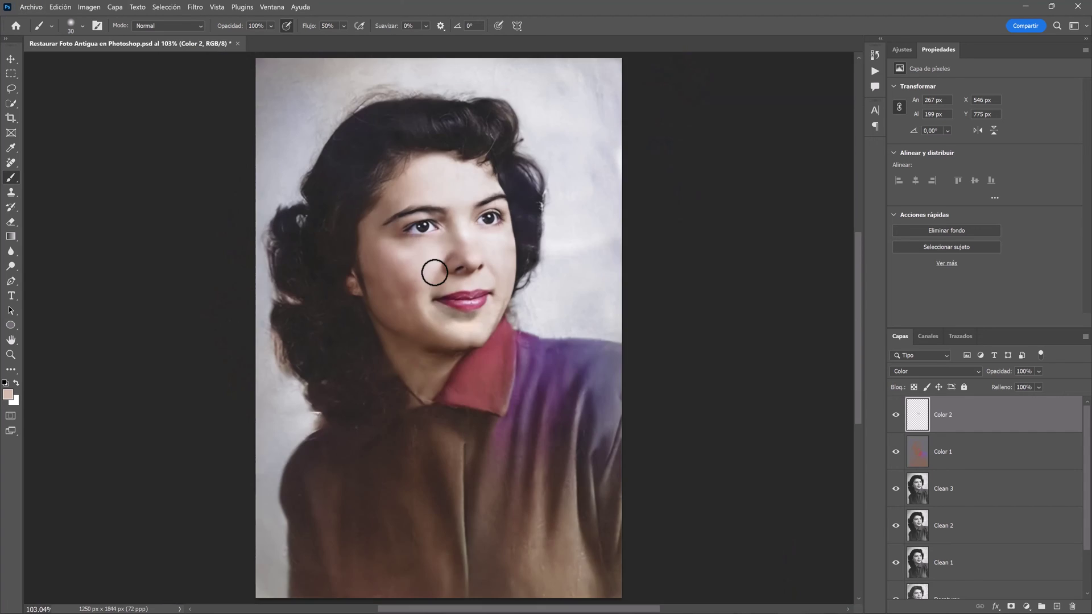
{"action": "left_click", "coordinate": [438, 439], "text": "alt"}
{"action": "key", "text": "]"}
{"action": "key", "text": "]"}
{"action": "key", "text": "]"}
{"action": "mouse_move", "coordinate": [514, 397]}
{"action": "left_mouse_down"}
{"action": "mouse_move", "coordinate": [480, 393]}
{"action": "mouse_move", "coordinate": [502, 358]}
{"action": "mouse_move", "coordinate": [448, 395]}
{"action": "left_mouse_up"}
{"action": "key", "text": "]"}
{"action": "key", "text": "]"}
{"action": "key", "text": "]"}
{"action": "mouse_move", "coordinate": [585, 398]}
{"action": "left_mouse_down"}
{"action": "mouse_move", "coordinate": [580, 361]}
{"action": "mouse_move", "coordinate": [451, 415]}
{"action": "mouse_move", "coordinate": [598, 455]}
{"action": "mouse_move", "coordinate": [602, 568]}
{"action": "left_mouse_up"}
{"action": "scroll", "coordinate": [519, 429], "scroll_direction": "up", "scroll_amount": 5}
{"action": "scroll", "coordinate": [518, 429], "scroll_direction": "up", "scroll_amount": 1}
{"action": "key", "text": "bracketleft"}
{"action": "key", "text": "bracketleft"}
{"action": "key", "text": "bracketleft"}
{"action": "key", "text": "shift+0"}
{"action": "mouse_move", "coordinate": [456, 380]}
{"action": "left_mouse_down"}
{"action": "mouse_move", "coordinate": [522, 324]}
{"action": "mouse_move", "coordinate": [503, 377]}
{"action": "mouse_move", "coordinate": [539, 349]}
{"action": "mouse_move", "coordinate": [495, 343]}
{"action": "left_mouse_up"}
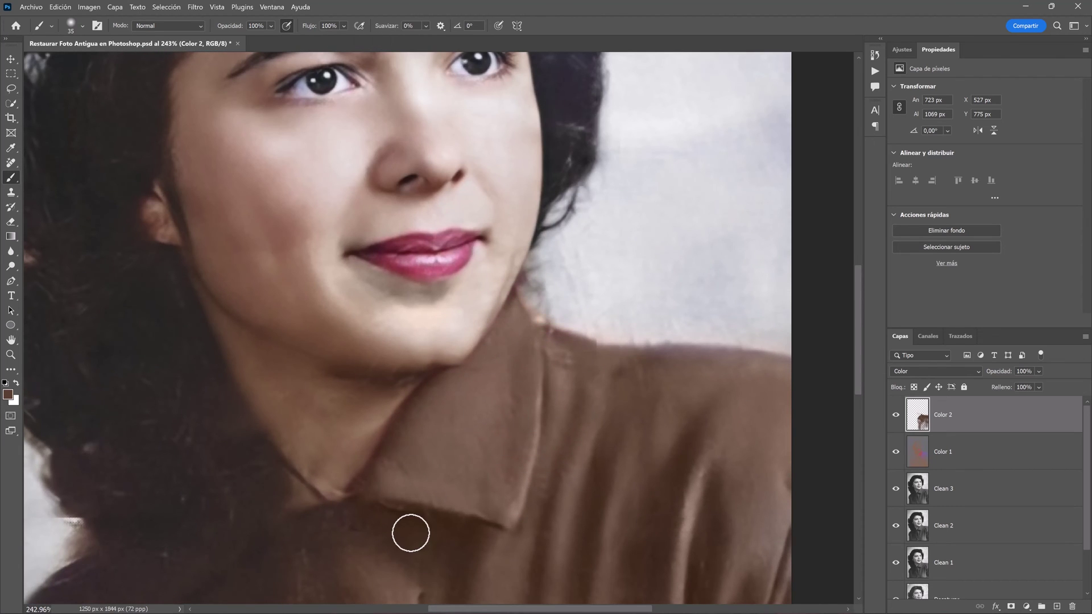
{"action": "key", "text": "ctrl+0"}
Reset default colours and toggle Color 2 to compare the shirt with and without it
{"action": "key", "text": "v"}
{"action": "key", "text": "d"}
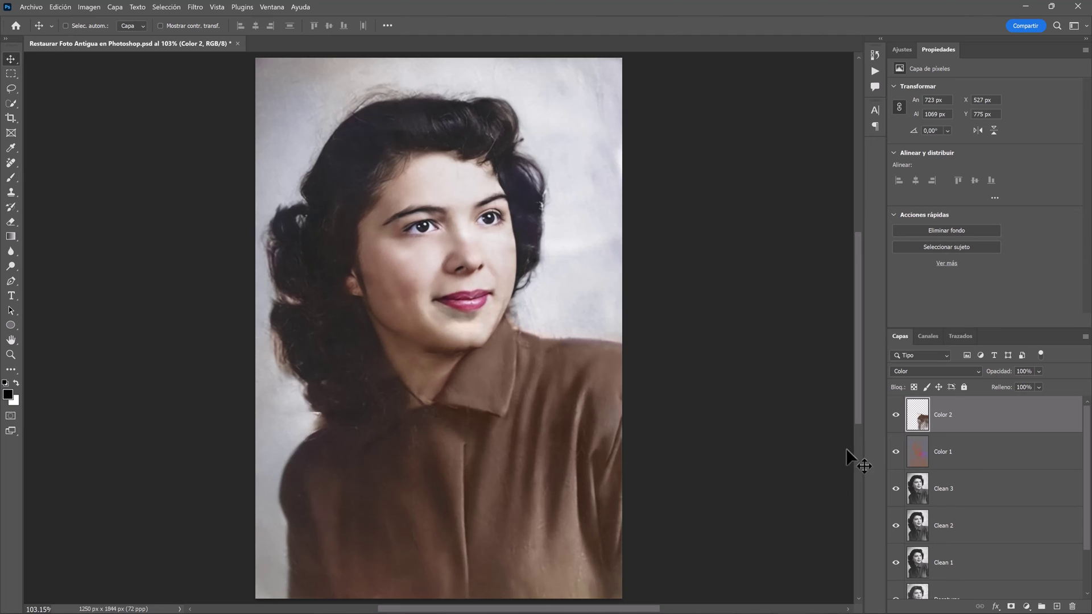
{"action": "left_click", "coordinate": [896, 416]}
{"action": "left_click", "coordinate": [896, 416]}
{"action": "left_click", "coordinate": [896, 415]}
Group Color 1 and Color 2 into a group named 'Color' and compare its visibility
{"action": "left_click", "coordinate": [971, 452], "text": "shift"}
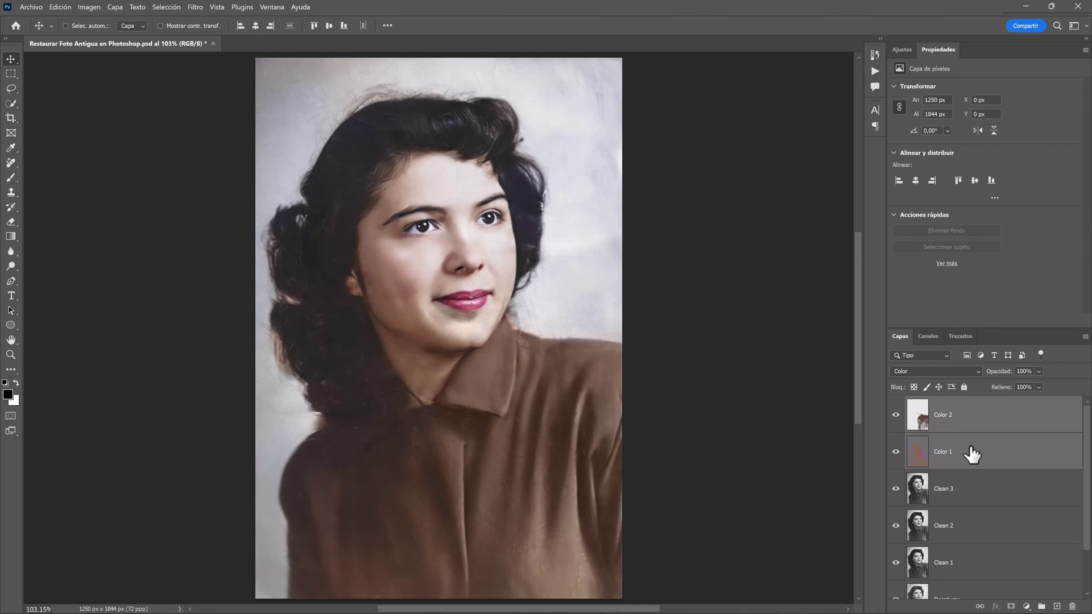
{"action": "key", "text": "ctrl+g"}
{"action": "double_click", "coordinate": [939, 404]}
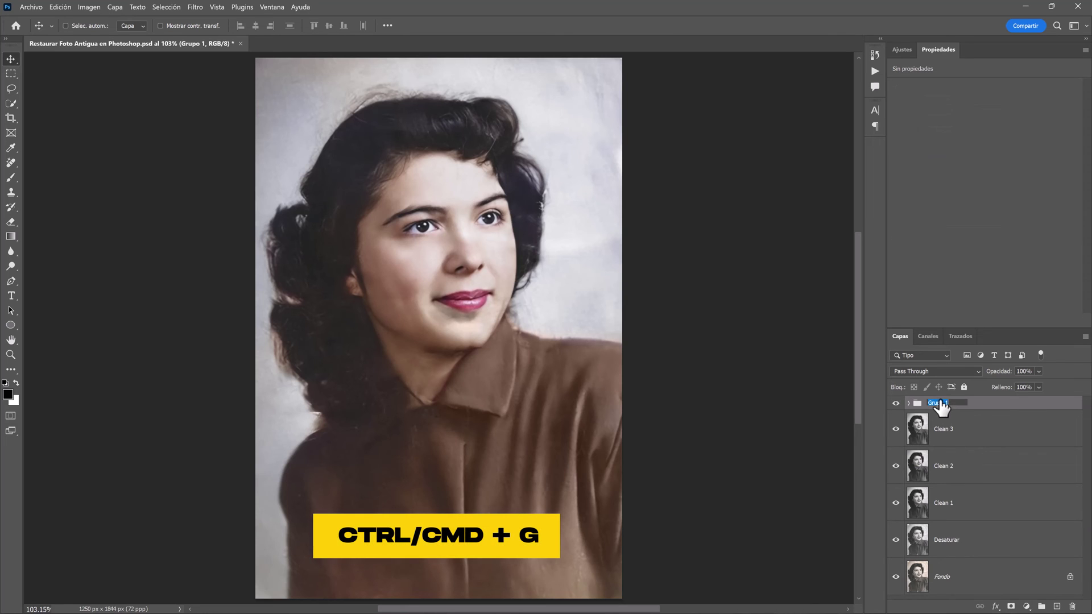
{"action": "type", "text": "Color"}
{"action": "key", "text": "Return"}
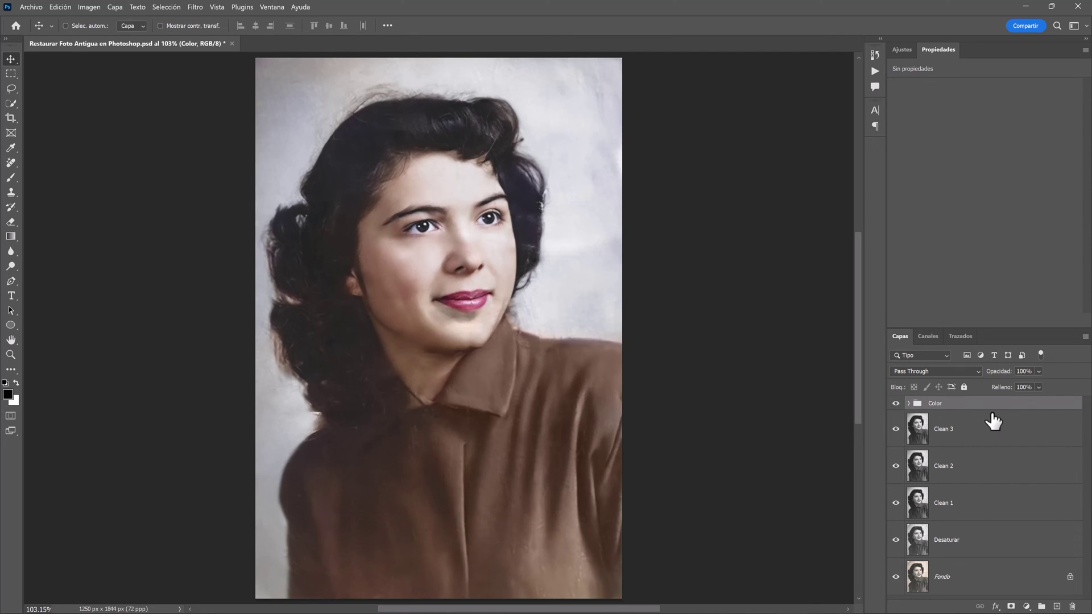
{"action": "left_click", "coordinate": [896, 404]}
{"action": "left_click", "coordinate": [896, 403]}
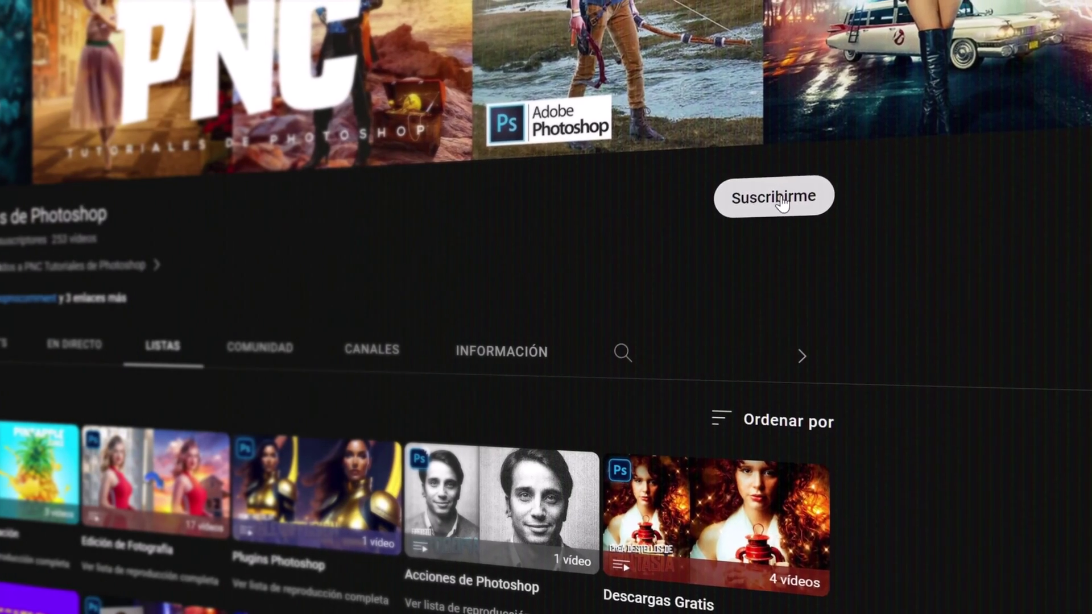
Subscribe to PNC Tutoriales de Photoshop with all notifications (Todas) and like the video
{"action": "left_click", "coordinate": [782, 203]}
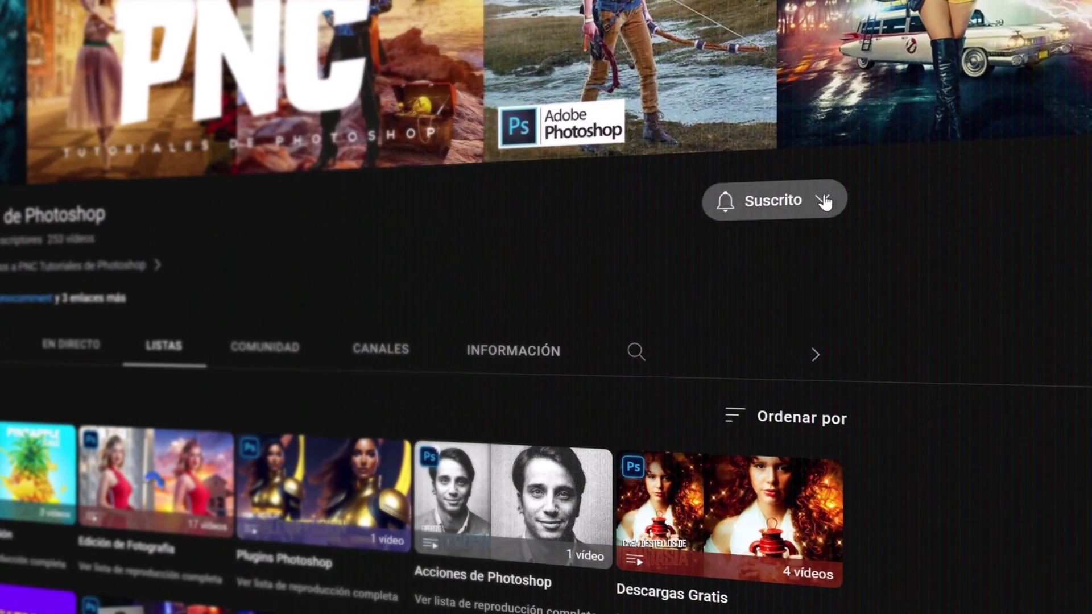
{"action": "left_click", "coordinate": [824, 202]}
{"action": "left_click", "coordinate": [834, 248]}
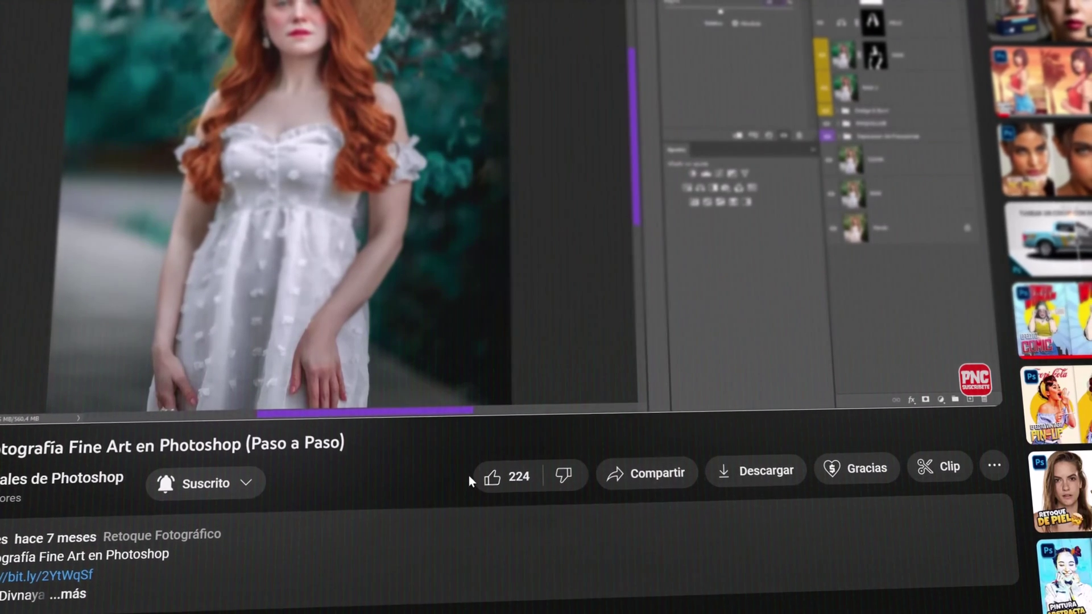
{"action": "left_click", "coordinate": [519, 484]}
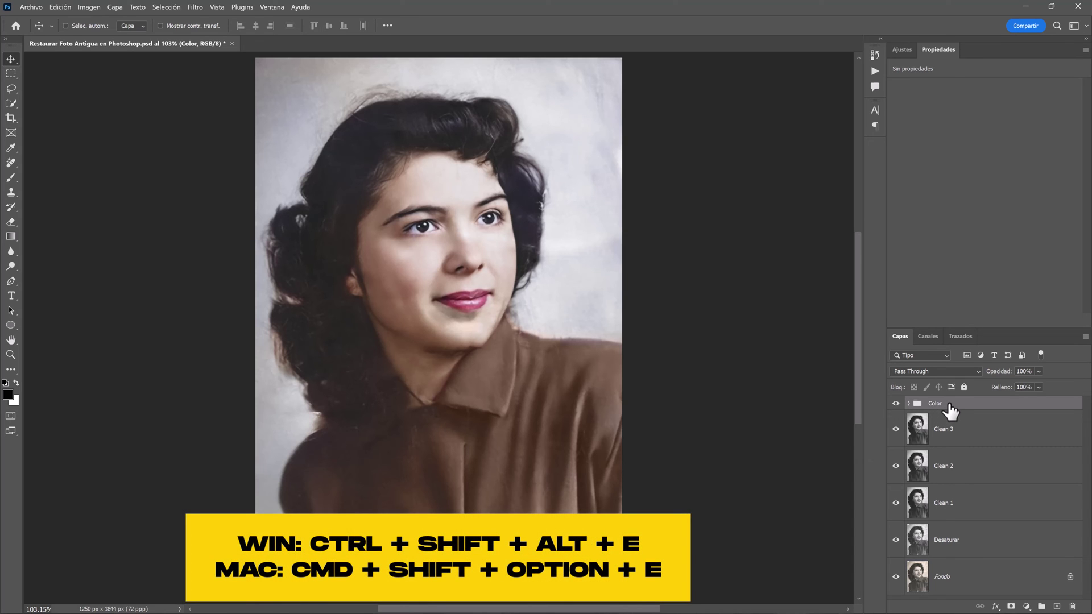
Stamp all visible layers into a merged Capa 1 and show the contextual task bar
{"action": "key", "text": "ctrl+shift+alt+e"}
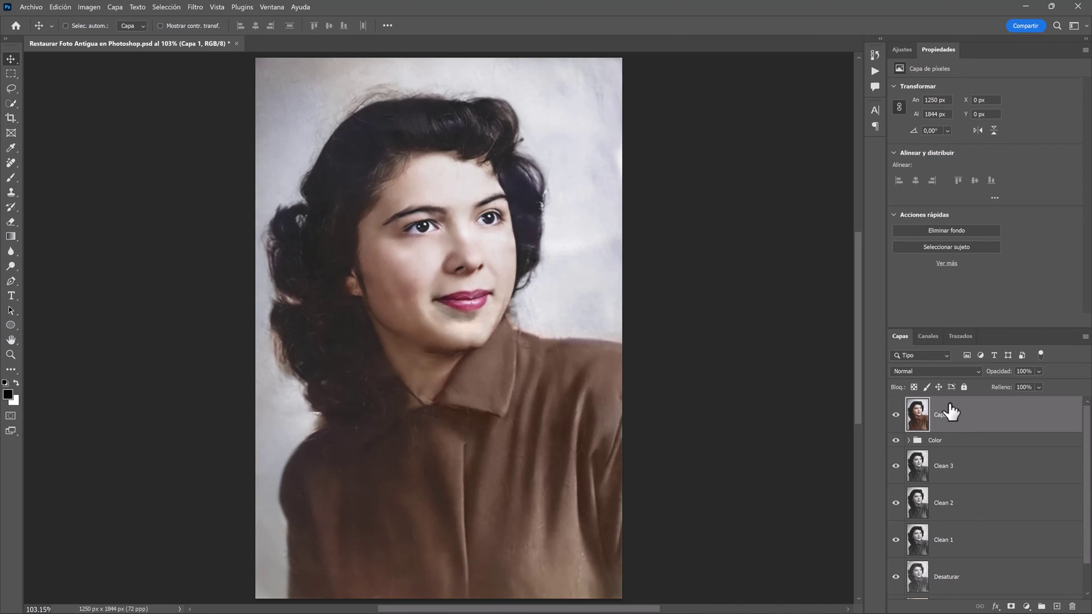
{"action": "left_click", "coordinate": [272, 7]}
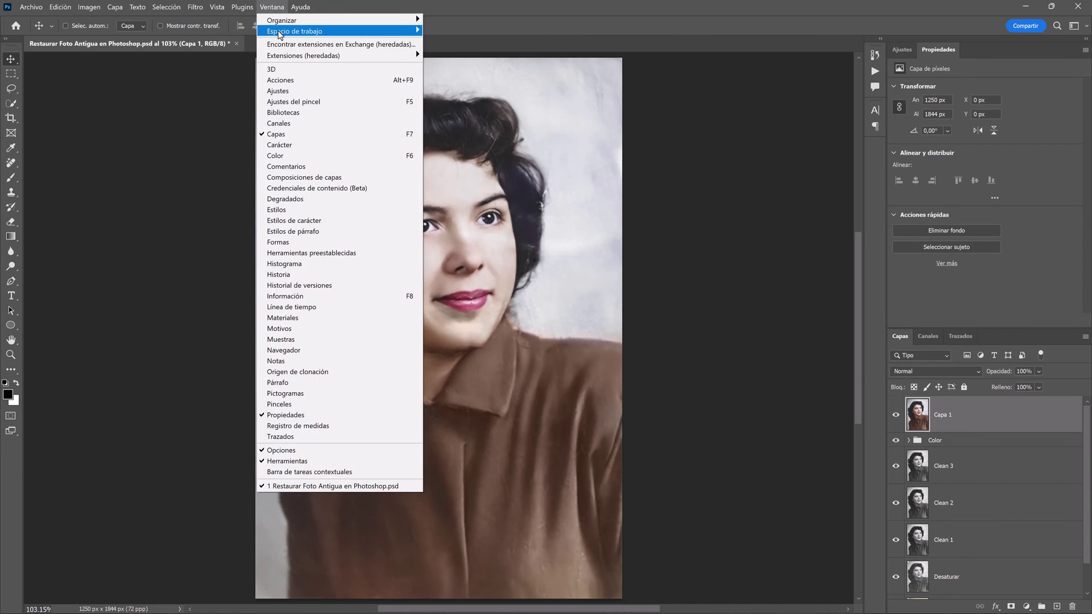
{"action": "left_click", "coordinate": [395, 473]}
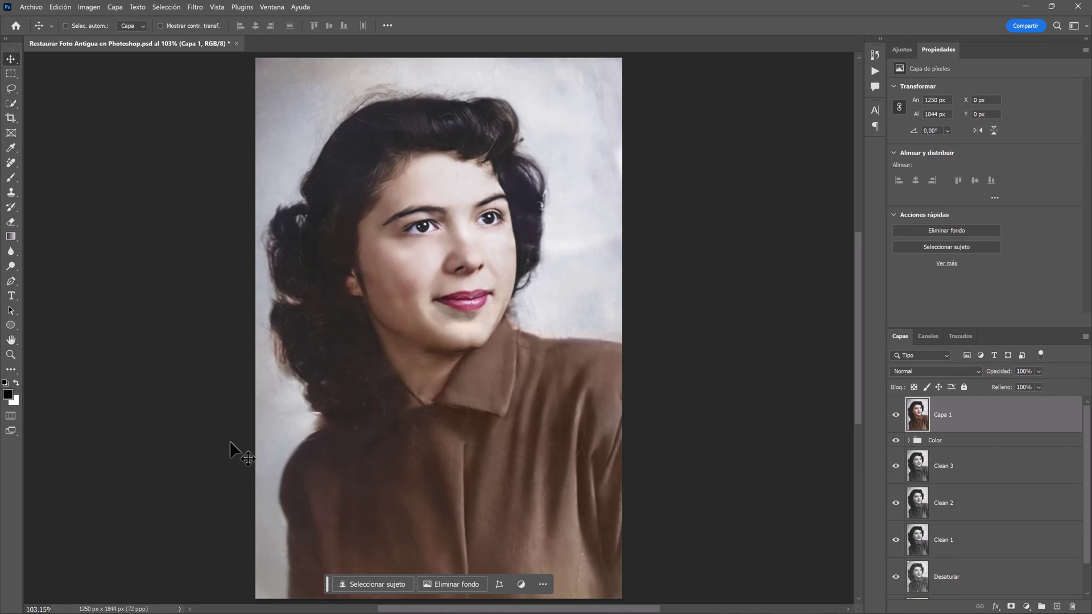
Enter Quick Mask and set the foreground colour to dark grey 333333 (brightness 20)
{"action": "left_click", "coordinate": [11, 418]}
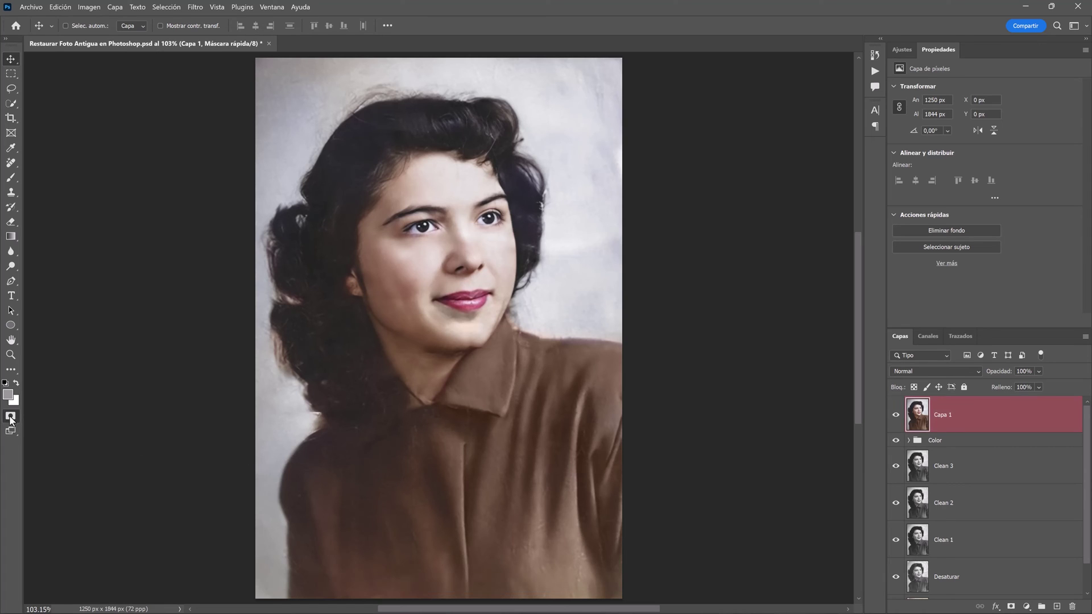
{"action": "left_click", "coordinate": [10, 396]}
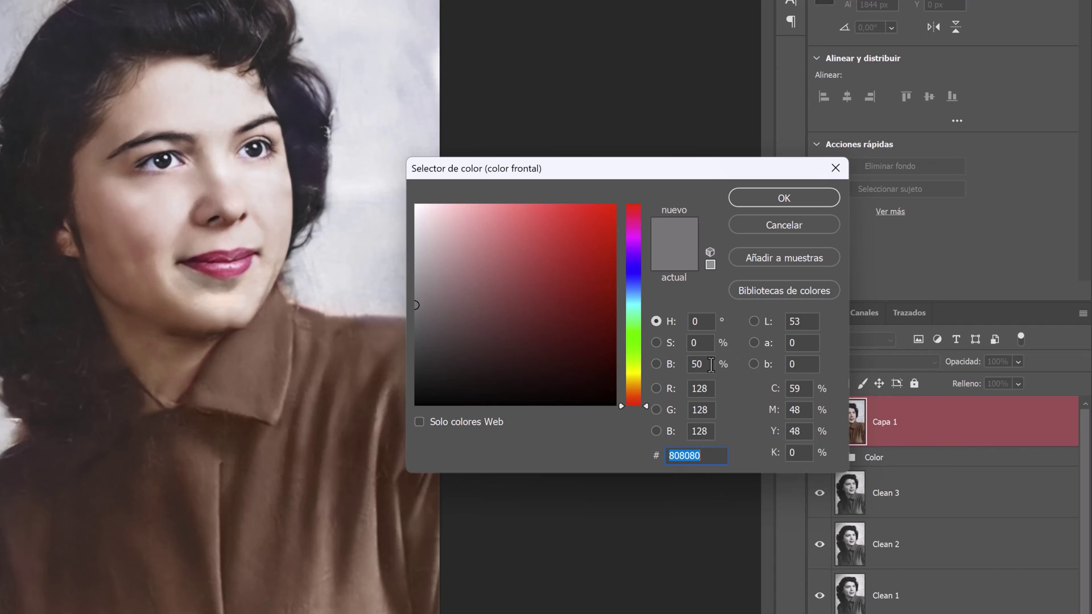
{"action": "double_click", "coordinate": [699, 364]}
{"action": "type", "text": "20"}
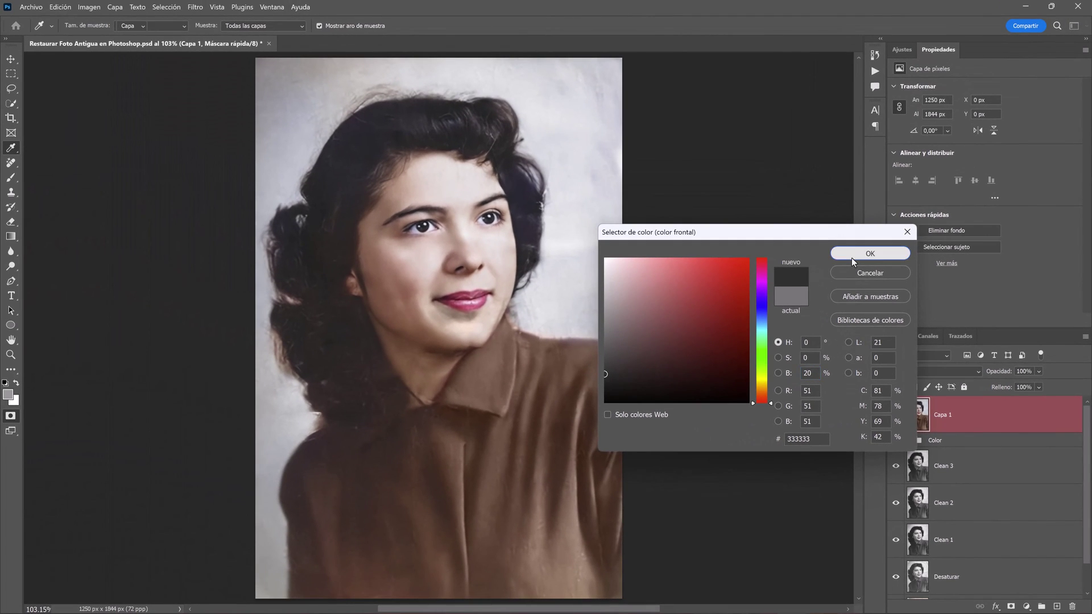
{"action": "left_click", "coordinate": [851, 257]}
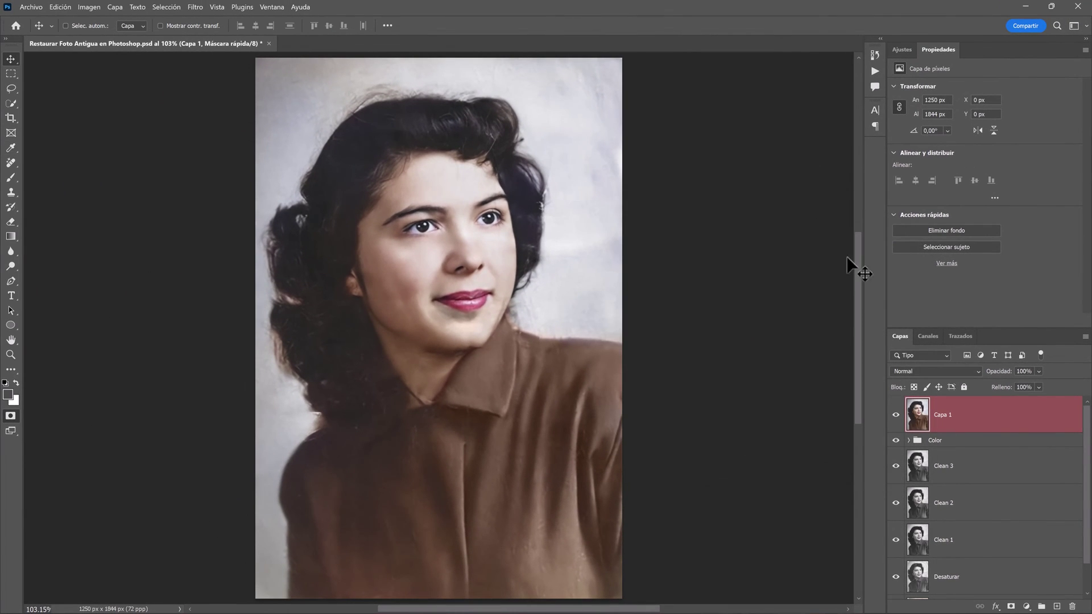
Select the whole portrait via a Paint Bucket Quick Mask fill and enter the prompt 'piel suave, no abuela'
{"action": "left_click", "coordinate": [11, 238]}
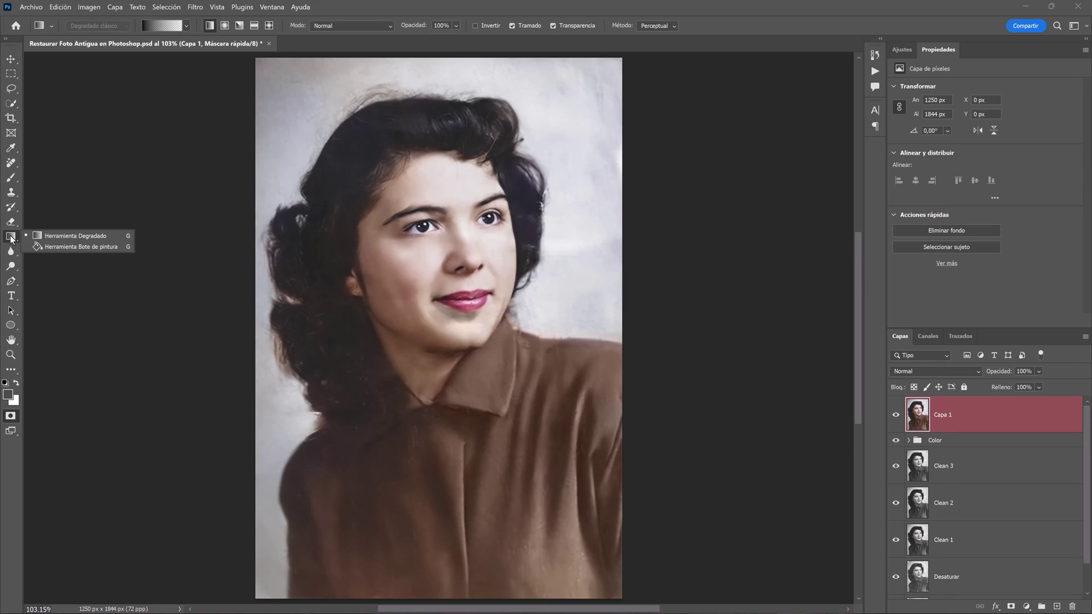
{"action": "left_click", "coordinate": [54, 247]}
{"action": "left_click", "coordinate": [427, 317]}
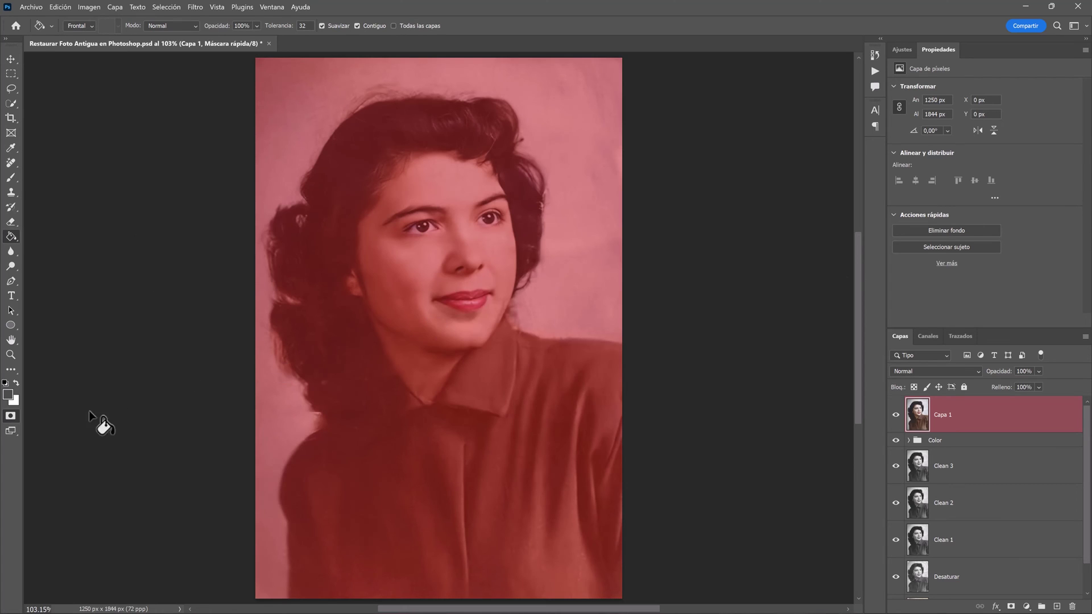
{"action": "left_click", "coordinate": [10, 416]}
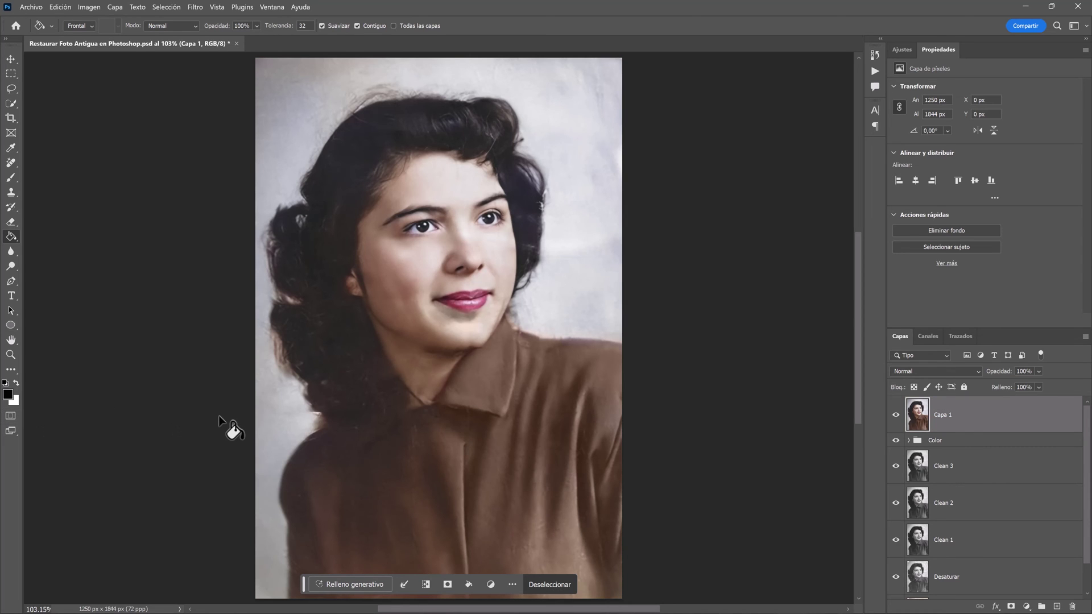
{"action": "key", "text": "v"}
{"action": "left_click", "coordinate": [355, 585]}
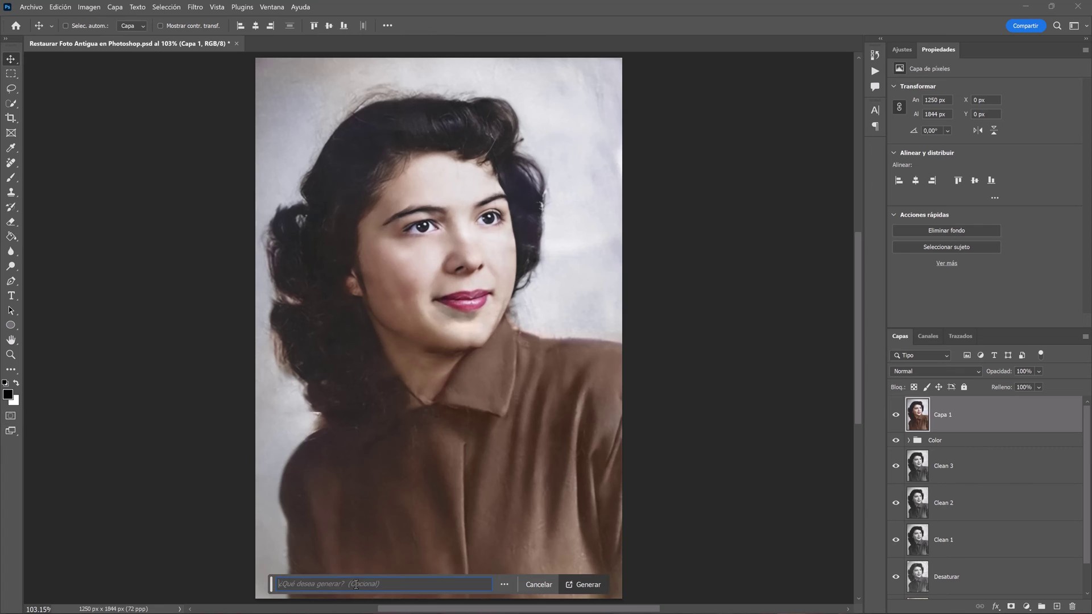
{"action": "type", "text": "piel suave, no abuela"}
Generate the fill, compare the three variations, keep the third, and target its layer mask
{"action": "left_click", "coordinate": [574, 583]}
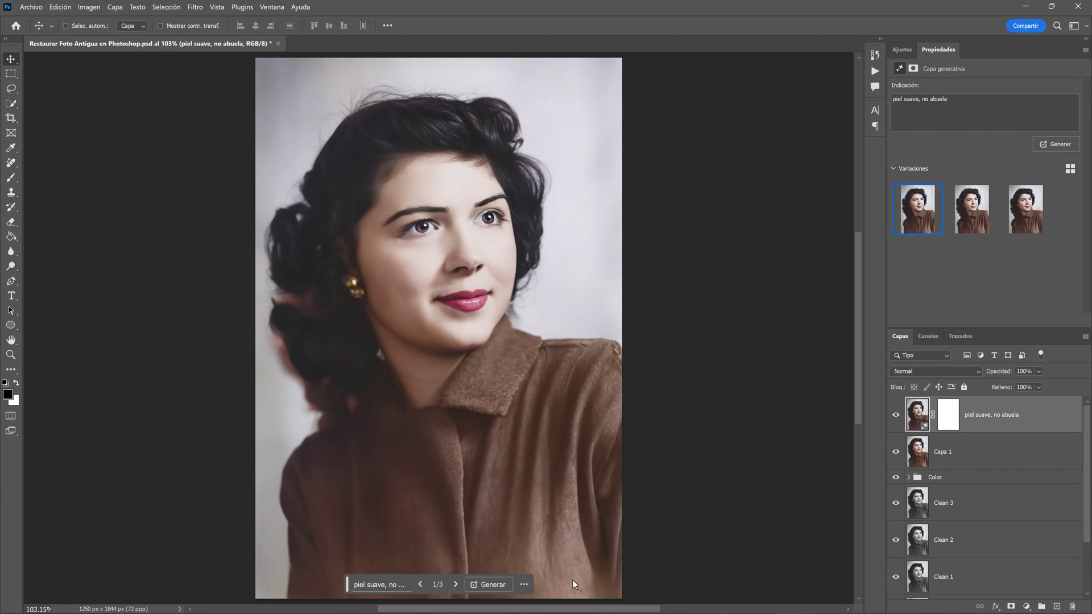
{"action": "left_click", "coordinate": [973, 214]}
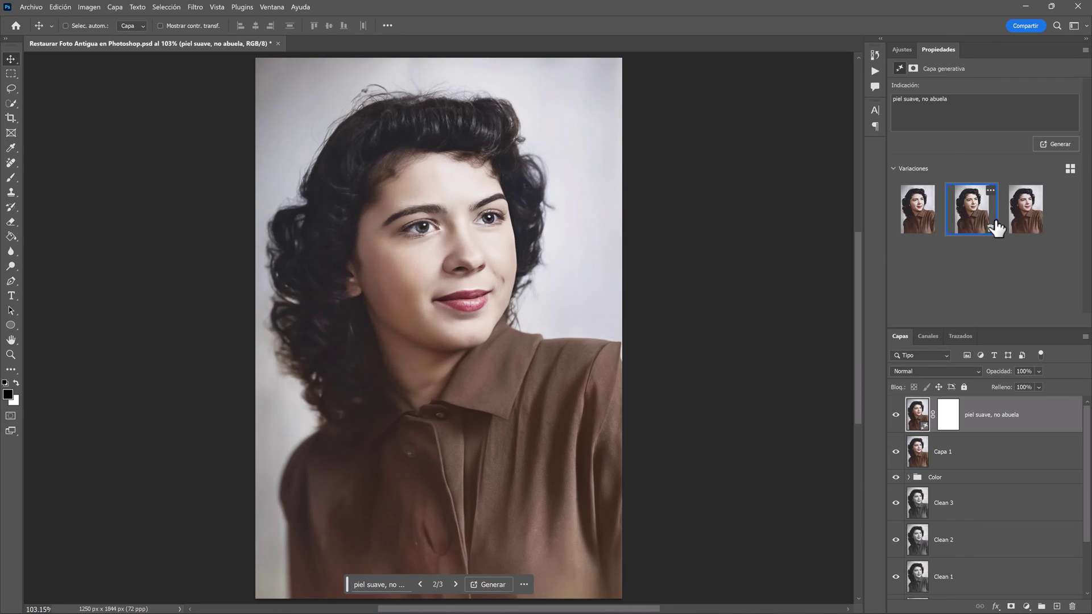
{"action": "left_click", "coordinate": [1026, 224]}
{"action": "left_click", "coordinate": [971, 225]}
{"action": "left_click", "coordinate": [922, 224]}
{"action": "left_click", "coordinate": [970, 225]}
{"action": "left_click", "coordinate": [1024, 224]}
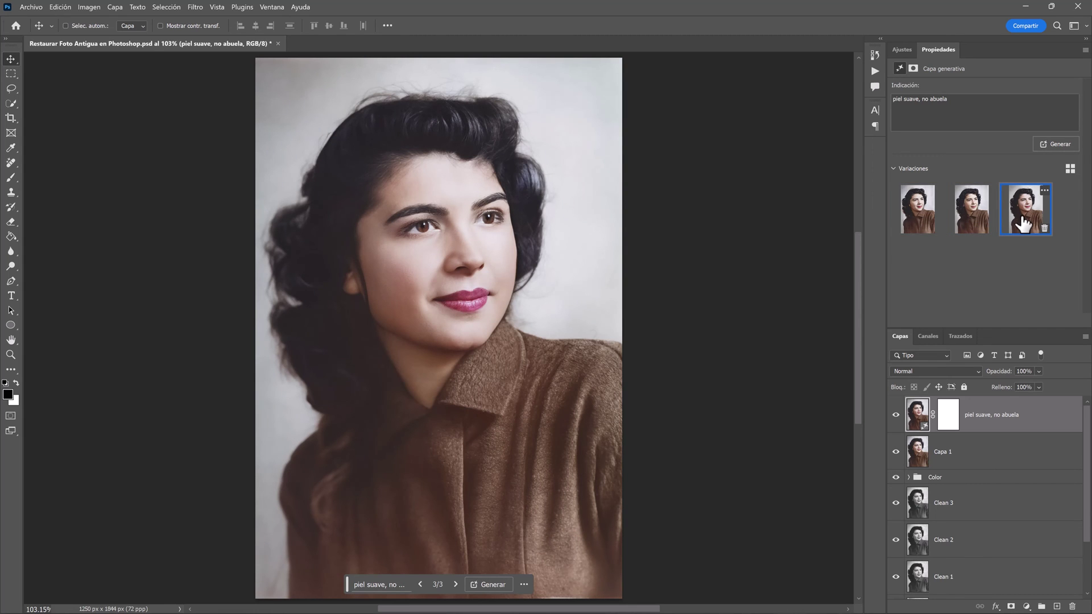
{"action": "left_click", "coordinate": [947, 417]}
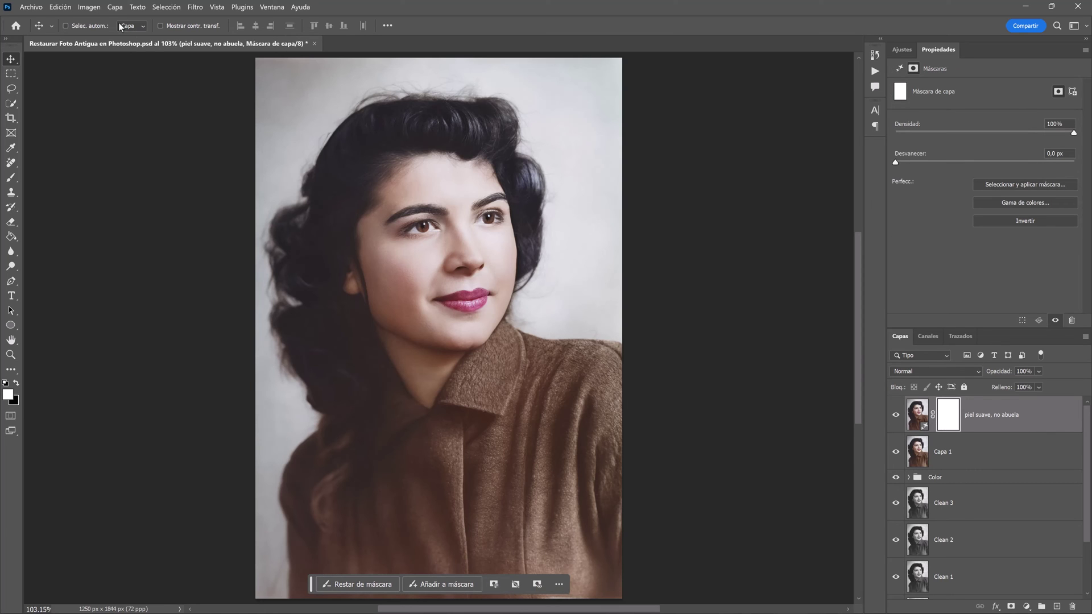
Apply Image into the generative layer's mask with Multiply blending and compare with the layer toggled
{"action": "left_click", "coordinate": [91, 8]}
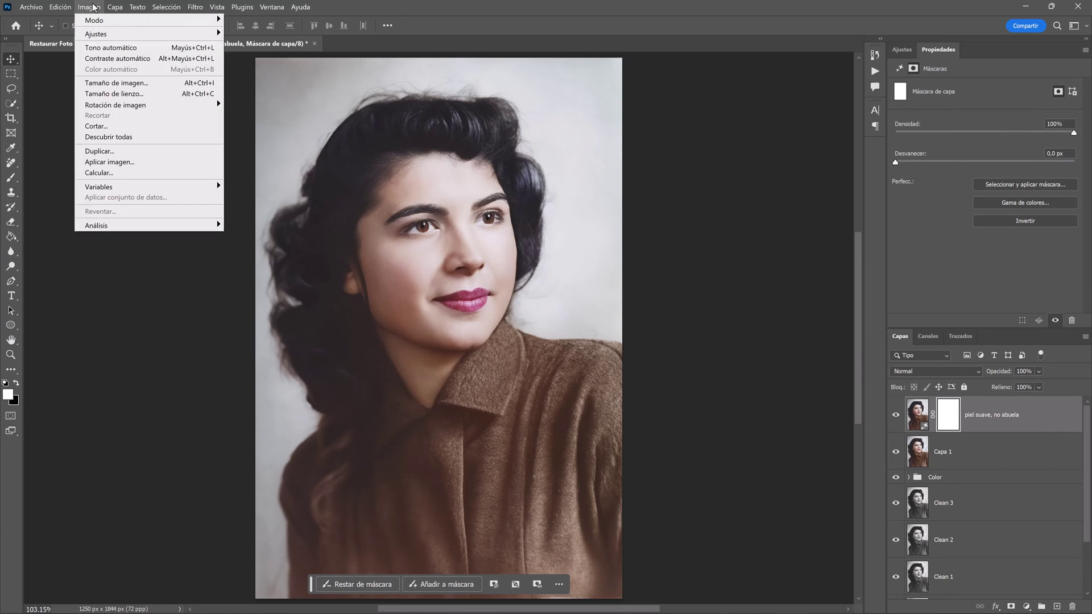
{"action": "left_click", "coordinate": [154, 164]}
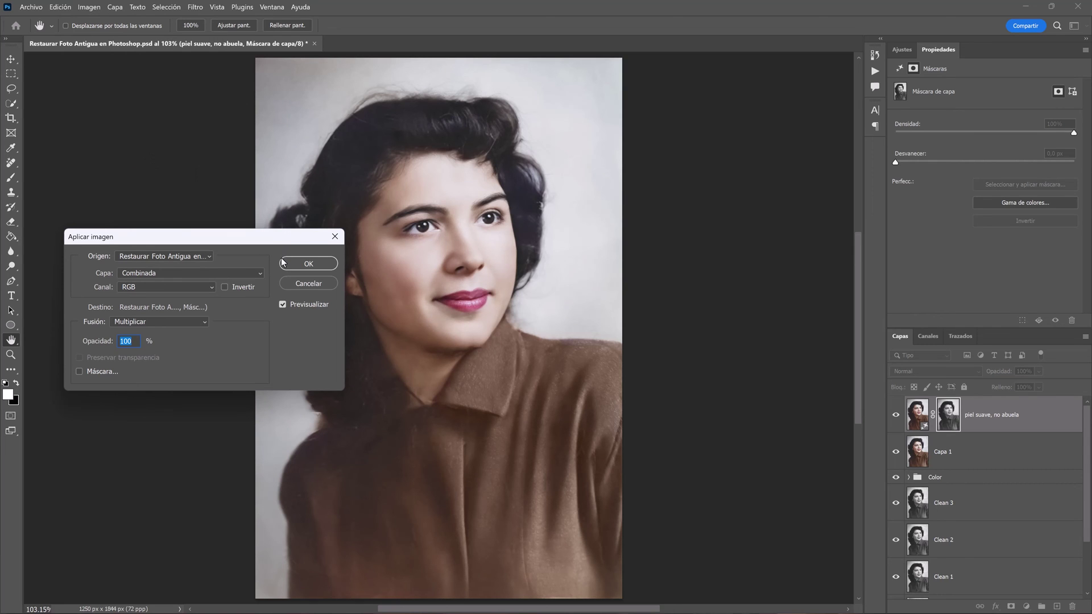
{"action": "left_click", "coordinate": [307, 263]}
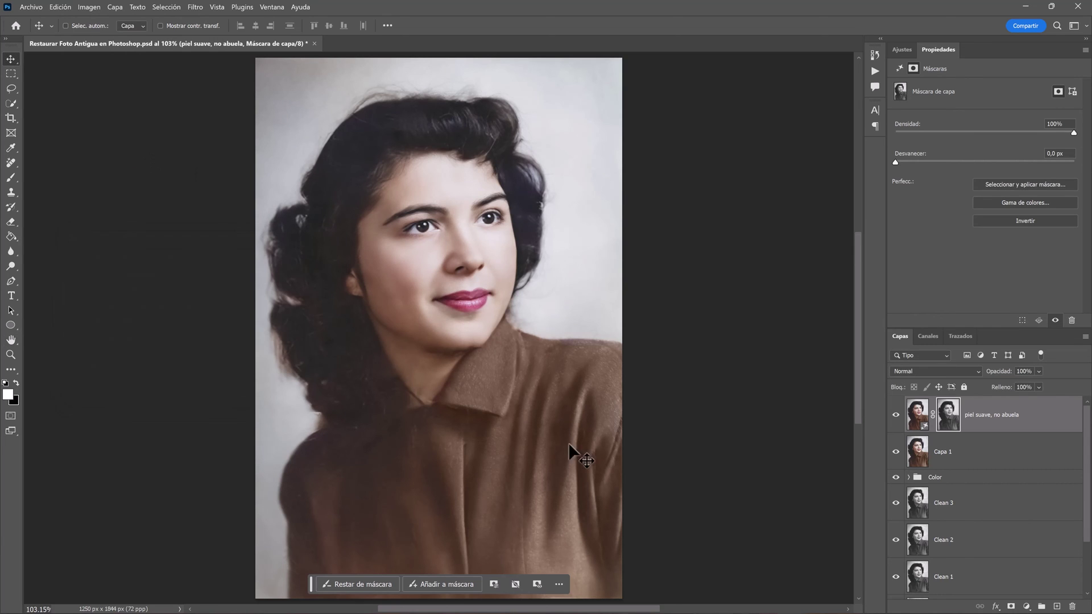
{"action": "left_click", "coordinate": [896, 415]}
{"action": "left_click", "coordinate": [897, 415]}
{"action": "left_click", "coordinate": [897, 415]}
{"action": "left_click", "coordinate": [11, 179]}
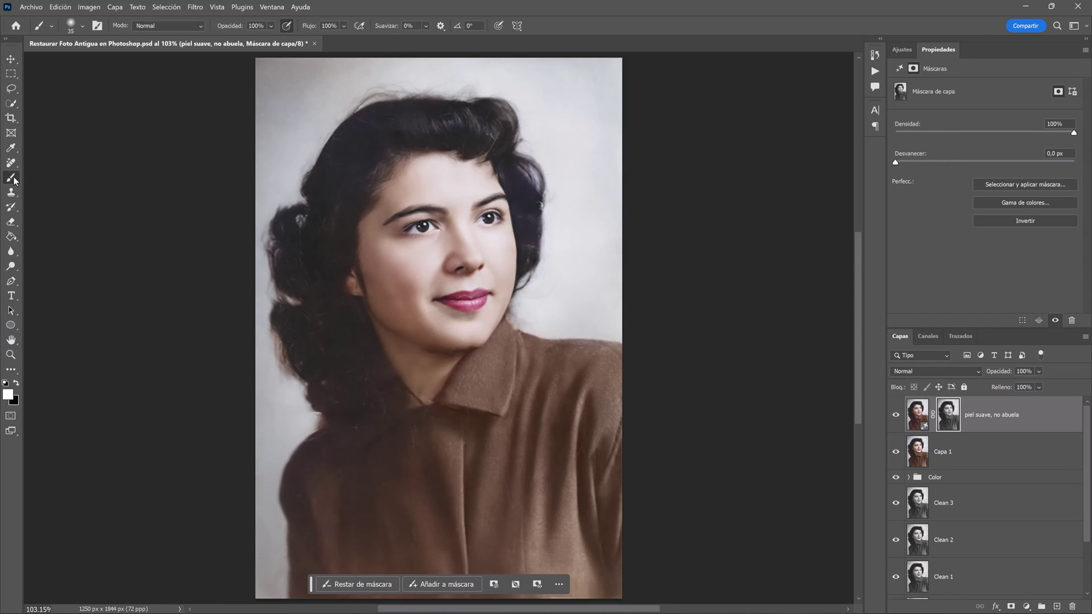
Enlarge the brush to about 176 px, paint the mask over the coat, and compare the fitted portrait
{"action": "right_click", "coordinate": [468, 470], "text": "alt"}
{"action": "mouse_move", "coordinate": [469, 470]}
{"action": "left_mouse_down"}
{"action": "mouse_move", "coordinate": [512, 466]}
{"action": "mouse_move", "coordinate": [472, 387]}
{"action": "mouse_move", "coordinate": [485, 366]}
{"action": "mouse_move", "coordinate": [510, 344]}
{"action": "mouse_move", "coordinate": [567, 351]}
{"action": "mouse_move", "coordinate": [624, 409]}
{"action": "mouse_move", "coordinate": [600, 532]}
{"action": "mouse_move", "coordinate": [586, 434]}
{"action": "mouse_move", "coordinate": [562, 461]}
{"action": "mouse_move", "coordinate": [599, 583]}
{"action": "left_mouse_up"}
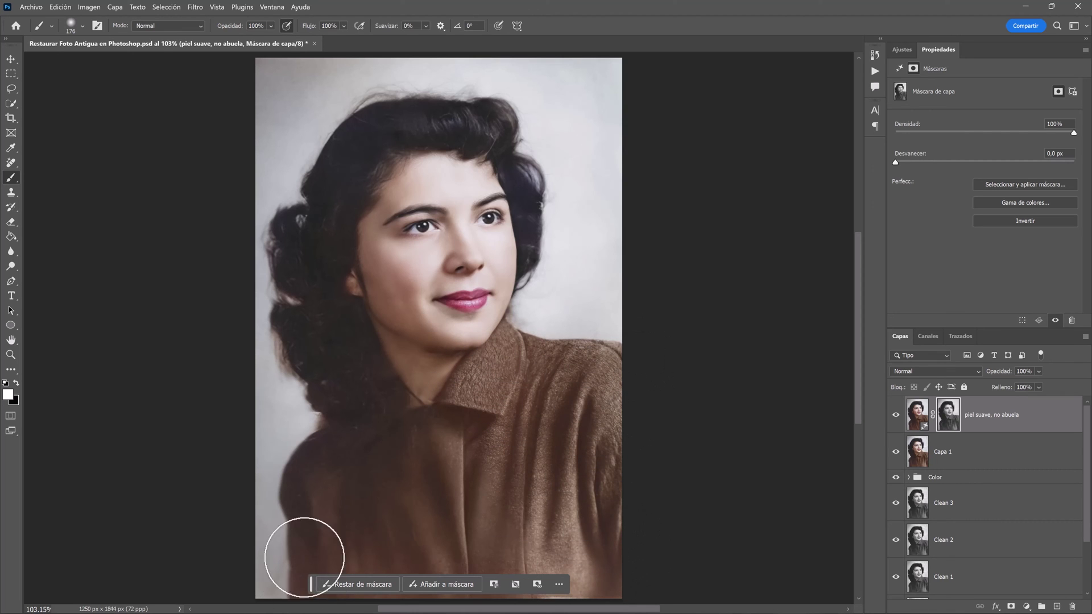
{"action": "left_click_drag", "start_coordinate": [287, 453], "coordinate": [382, 436]}
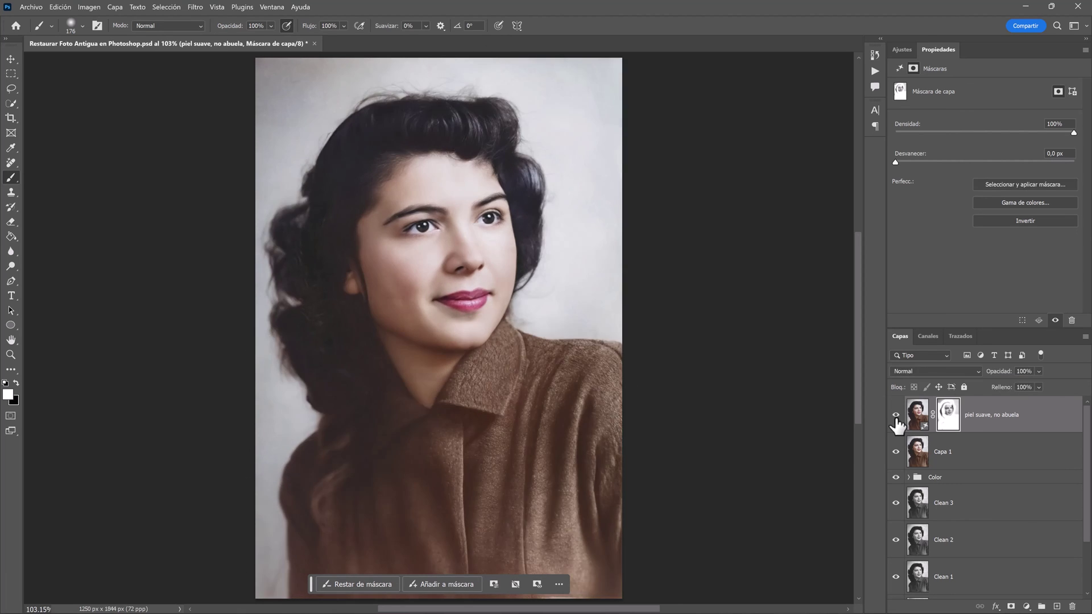
{"action": "scroll", "coordinate": [487, 334], "scroll_direction": "up", "scroll_amount": 3}
{"action": "key", "text": "x"}
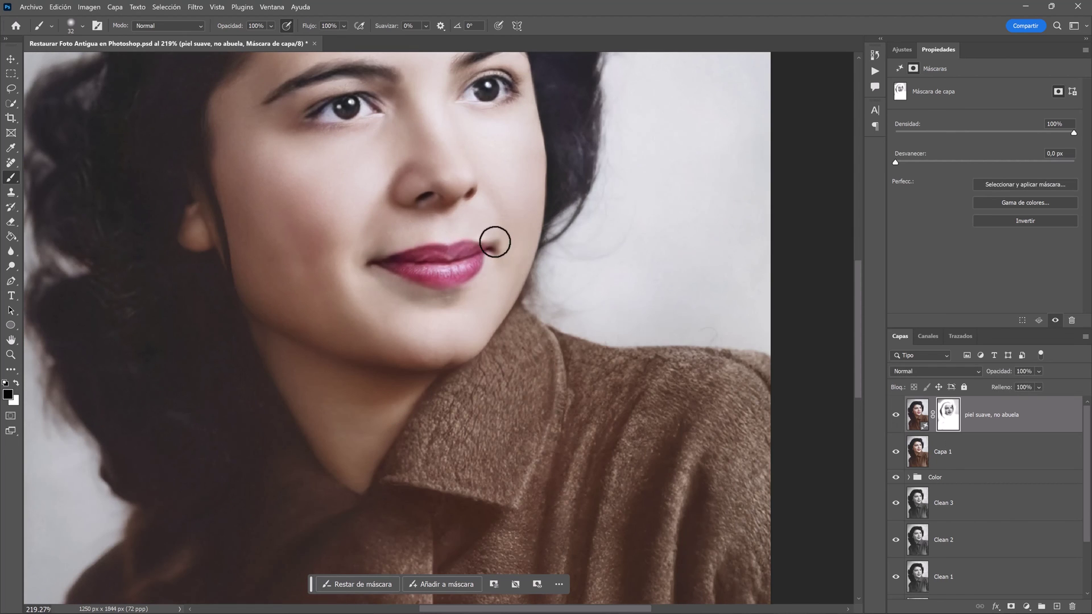
{"action": "key", "text": "ctrl+0"}
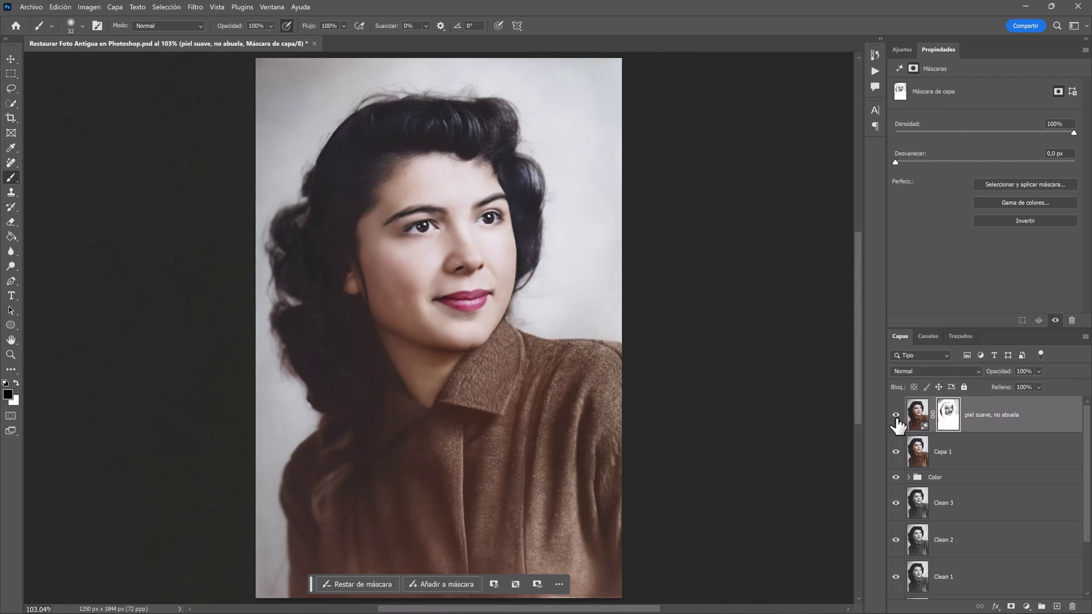
{"action": "left_click", "coordinate": [896, 414]}
{"action": "left_click", "coordinate": [1045, 429]}
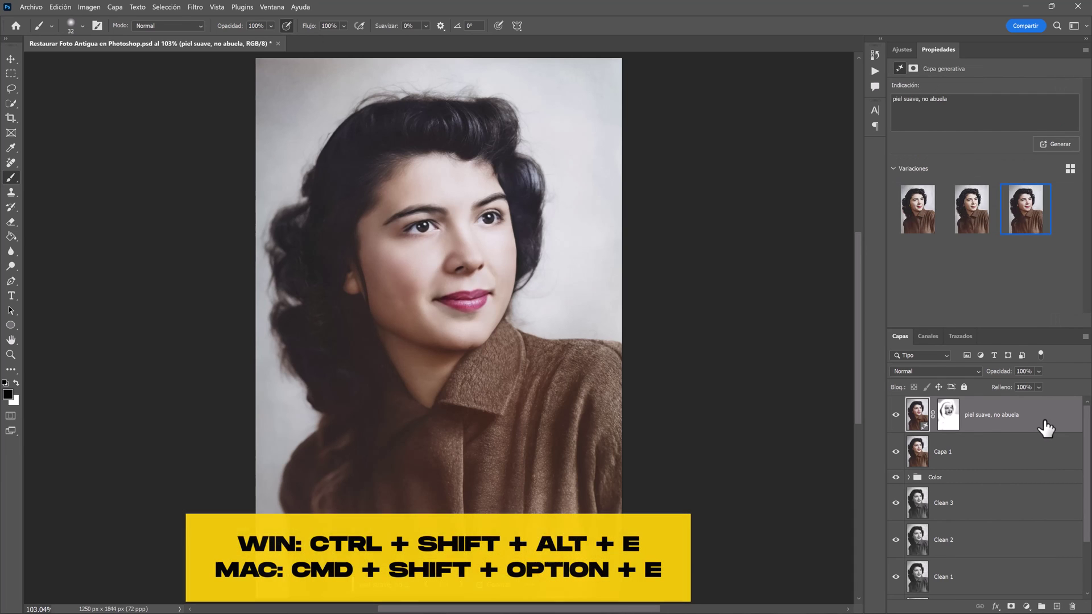
Stamp visible layers into Capa 2 and select the whole image with a Quick Mask bucket fill
{"action": "key", "text": "ctrl+shift+alt+e"}
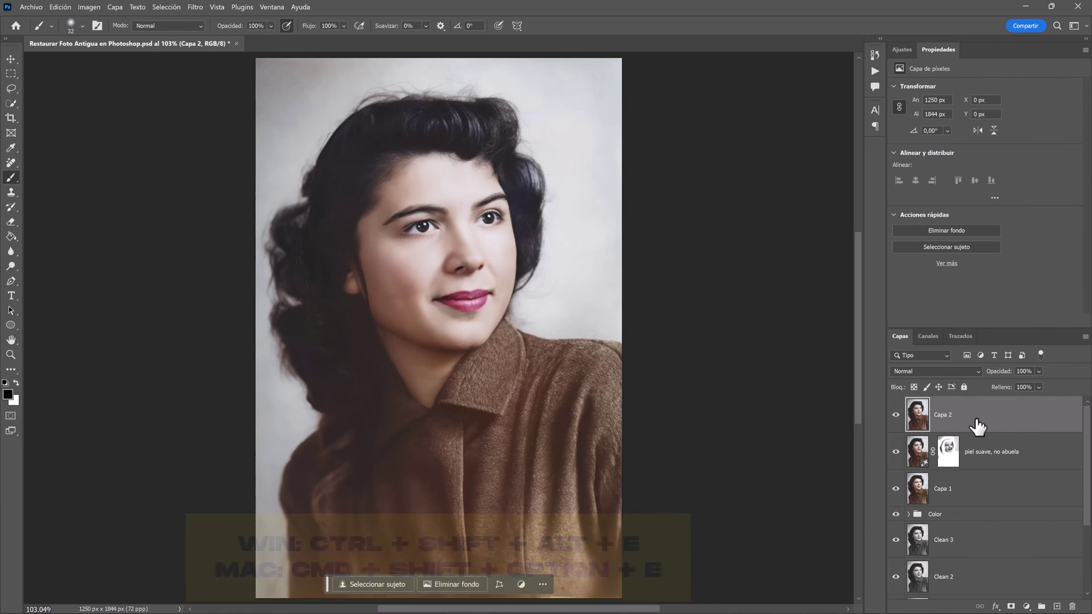
{"action": "left_click", "coordinate": [10, 416]}
{"action": "key", "text": "v"}
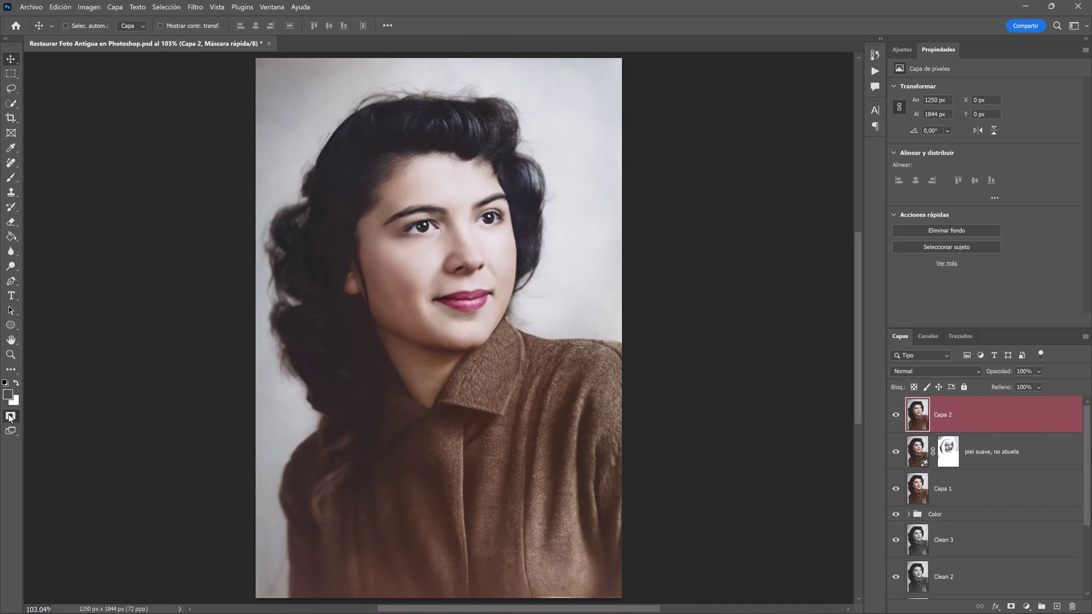
{"action": "key", "text": "g"}
{"action": "left_click", "coordinate": [373, 320]}
{"action": "key", "text": "q"}
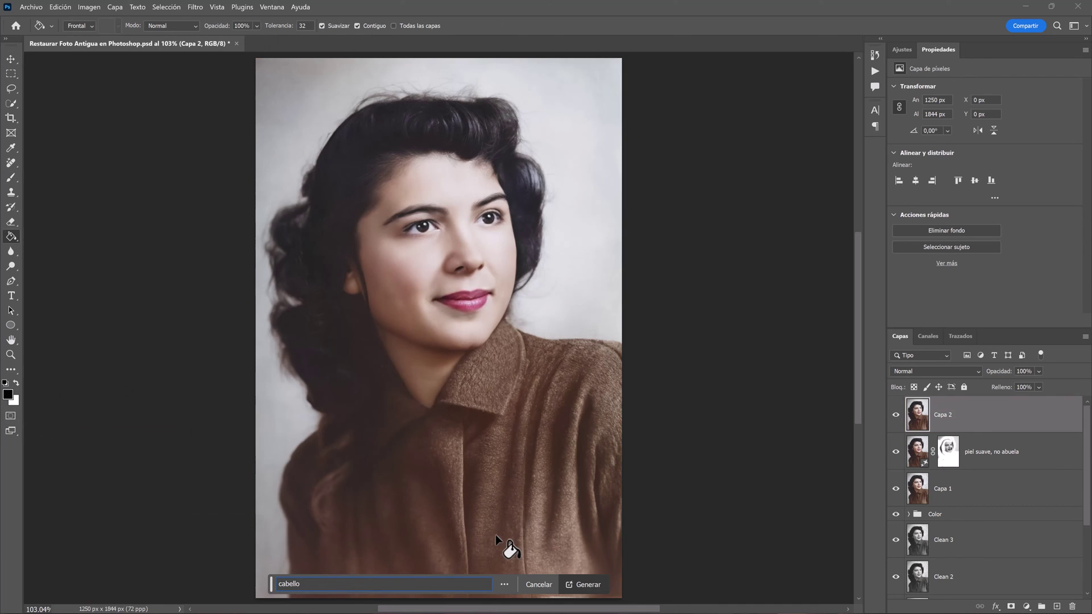
Generate 'cabello, fondo cielo', apply the image into its mask, and compare with the layer hidden
{"action": "left_click", "coordinate": [586, 582]}
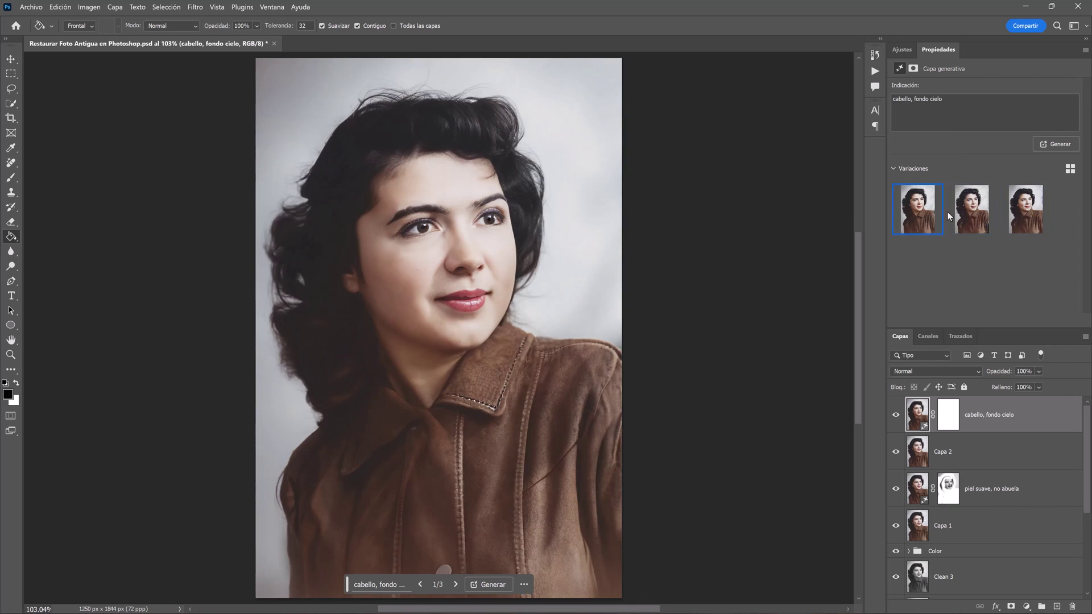
{"action": "key", "text": "Return"}
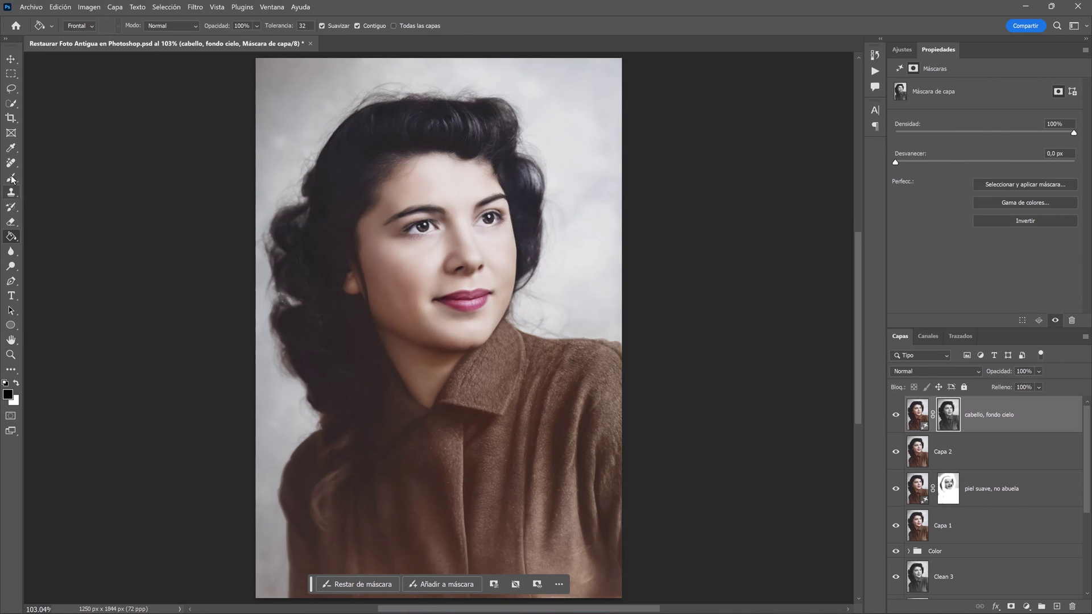
{"action": "key", "text": "b"}
{"action": "key", "text": "x"}
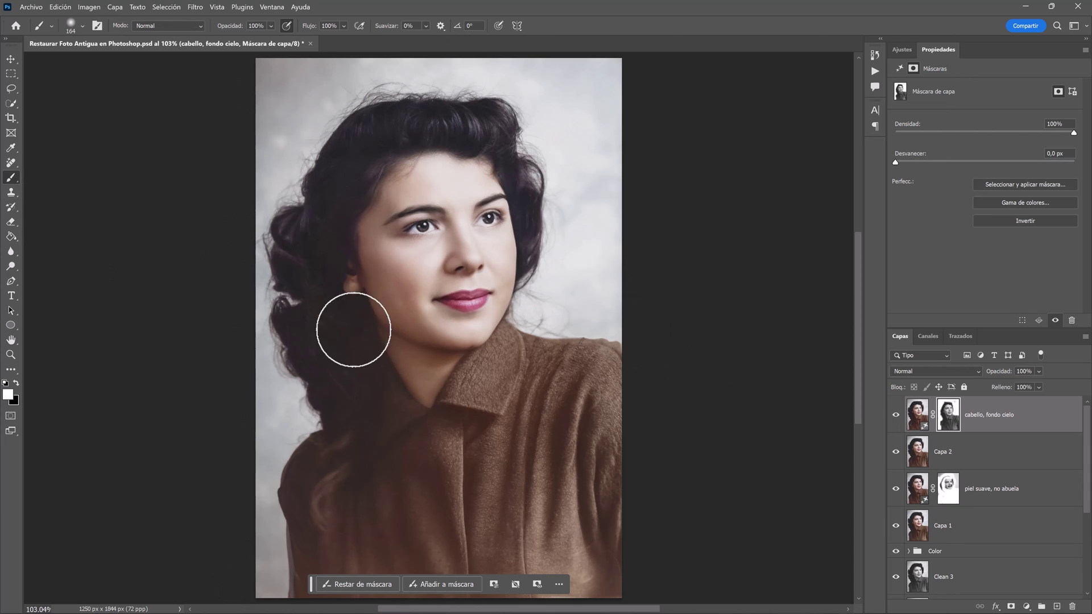
{"action": "left_click", "coordinate": [895, 414]}
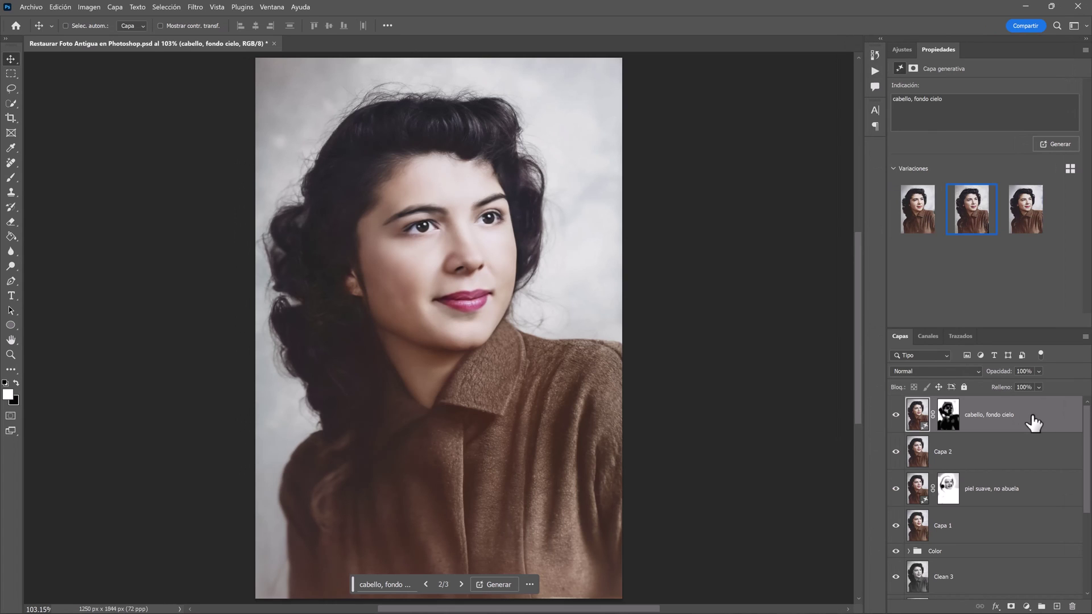
Group the four top detail layers into a group named 'Detalles'
{"action": "left_click", "coordinate": [1003, 534], "text": "shift"}
{"action": "key", "text": "ctrl+g"}
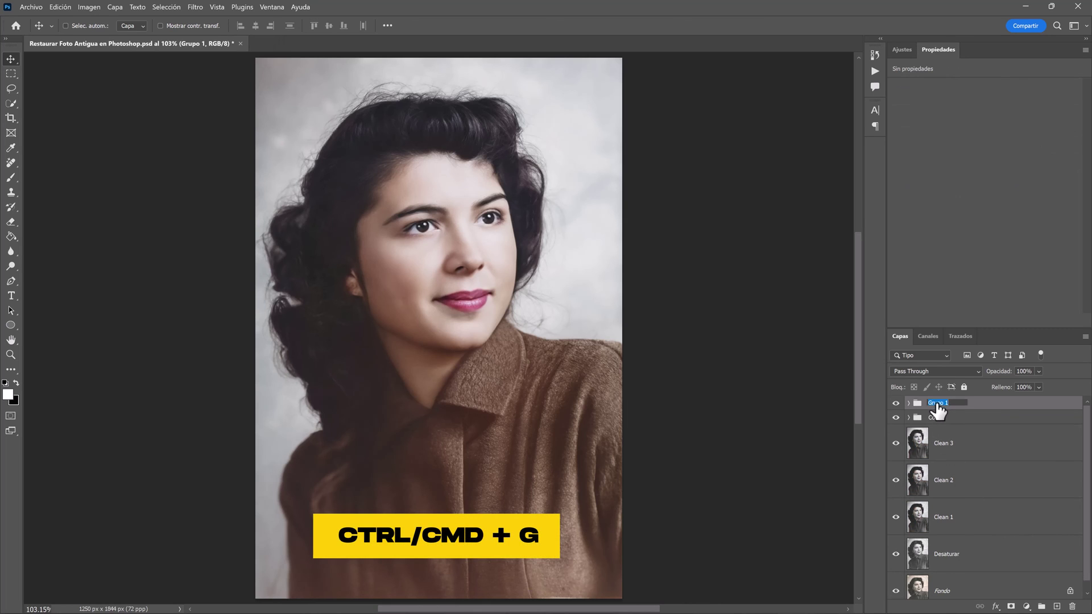
{"action": "type", "text": "Detalles"}
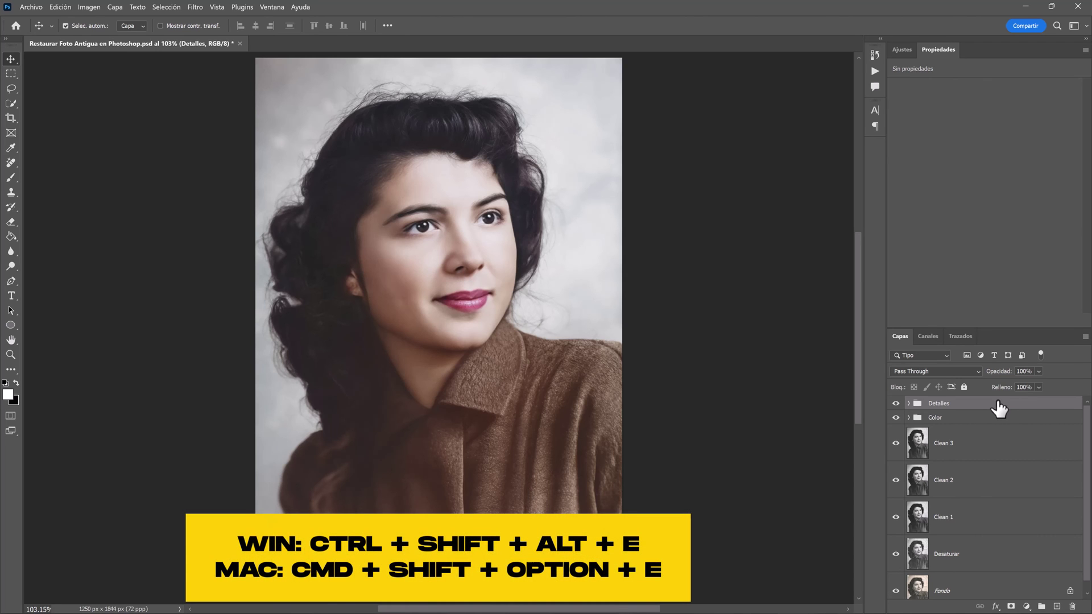
Stamp visible layers into 'Ajustes Generales' and convert it to a smart object
{"action": "key", "text": "ctrl+shift+alt+e"}
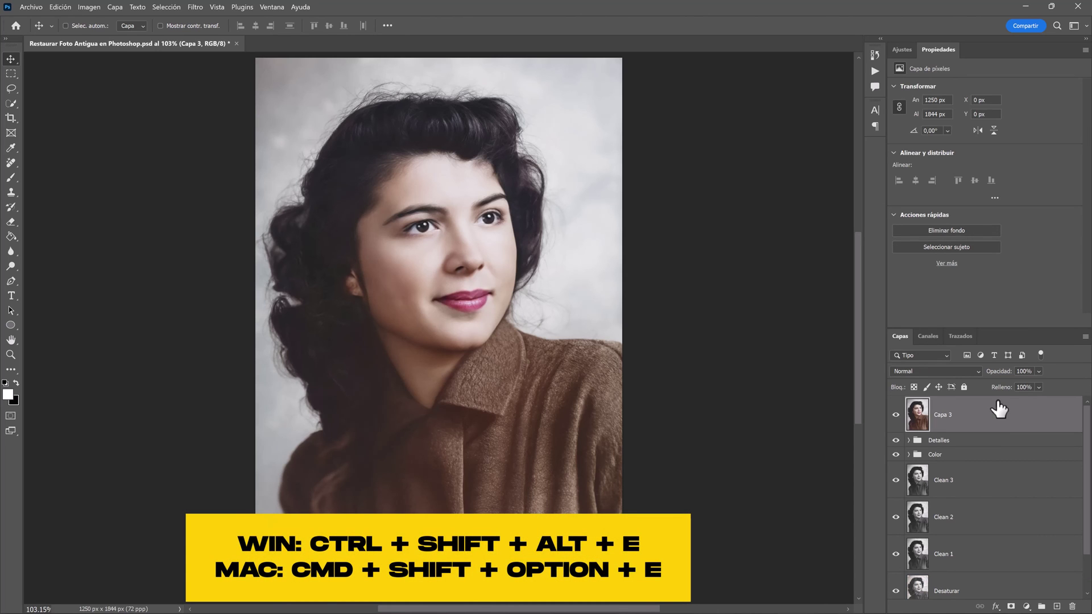
{"action": "double_click", "coordinate": [944, 415]}
{"action": "type", "text": "Ajustes Genera"}
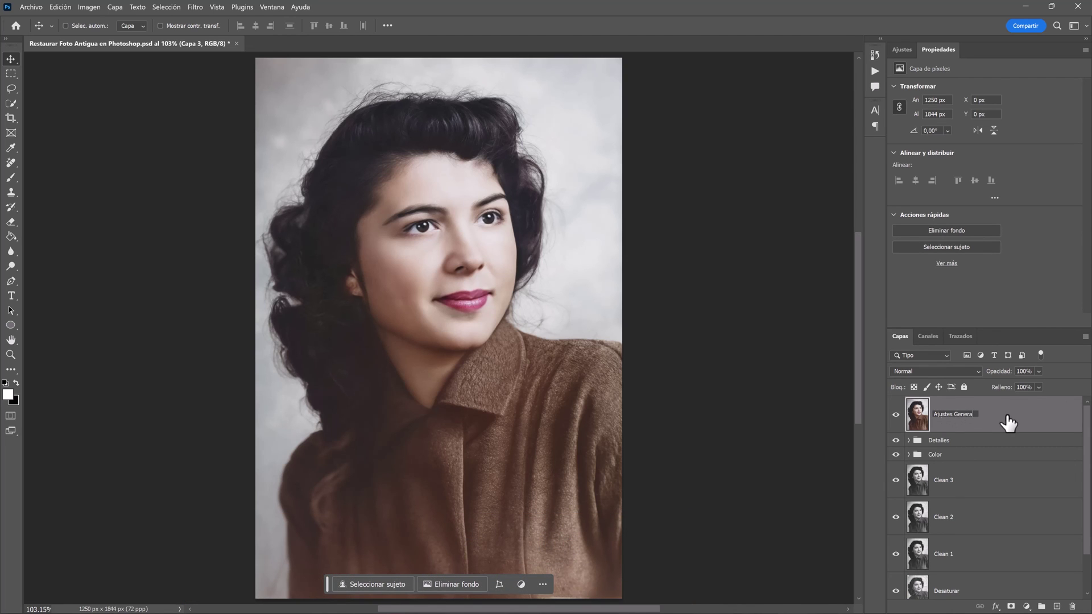
{"action": "type", "text": "les"}
{"action": "key", "text": "Return"}
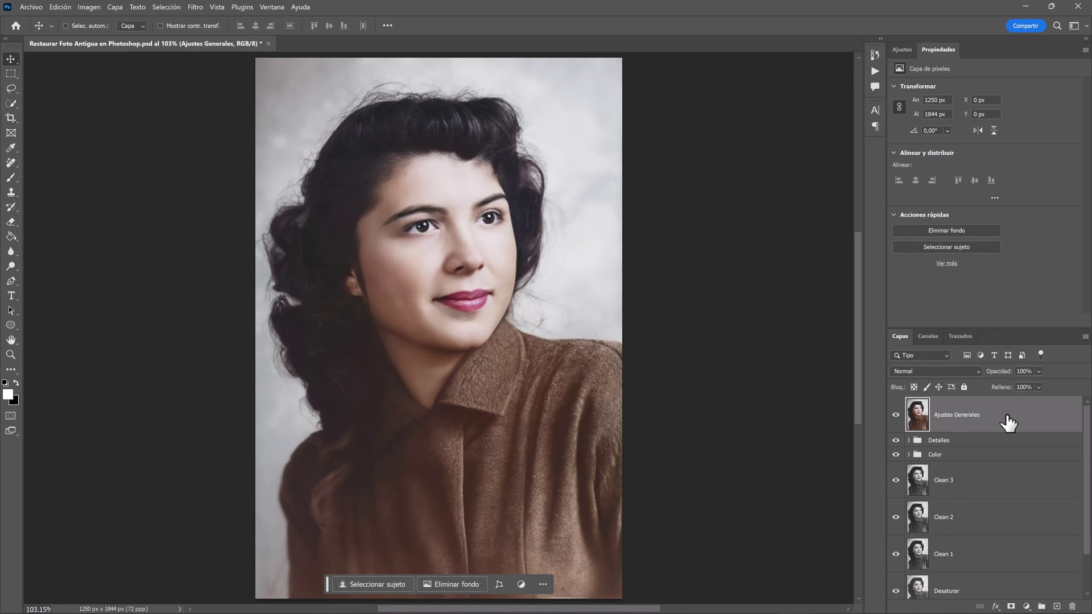
{"action": "right_click", "coordinate": [1006, 415]}
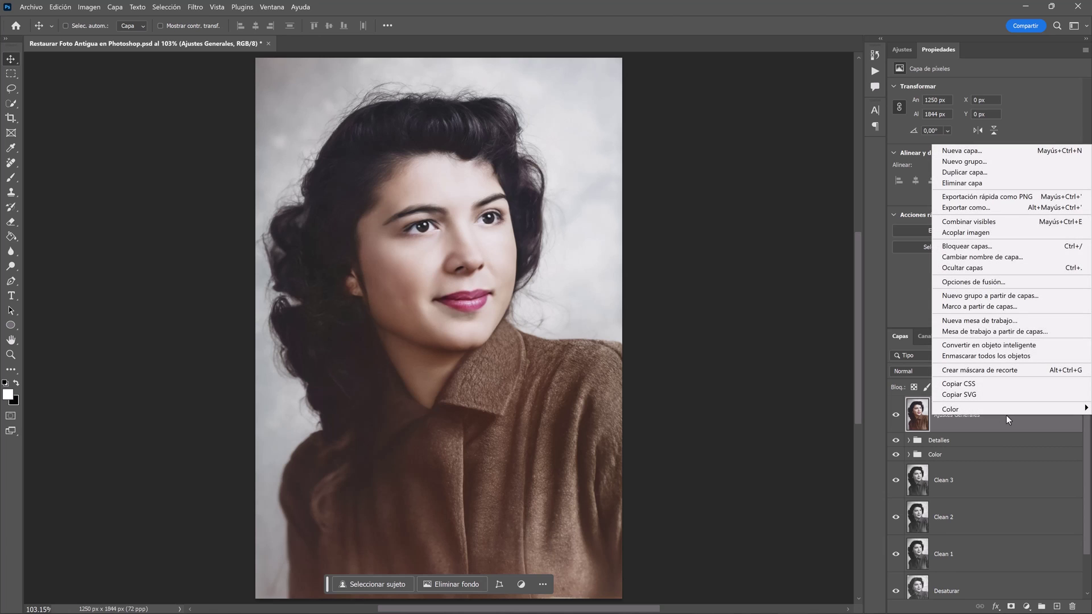
{"action": "left_click", "coordinate": [996, 347]}
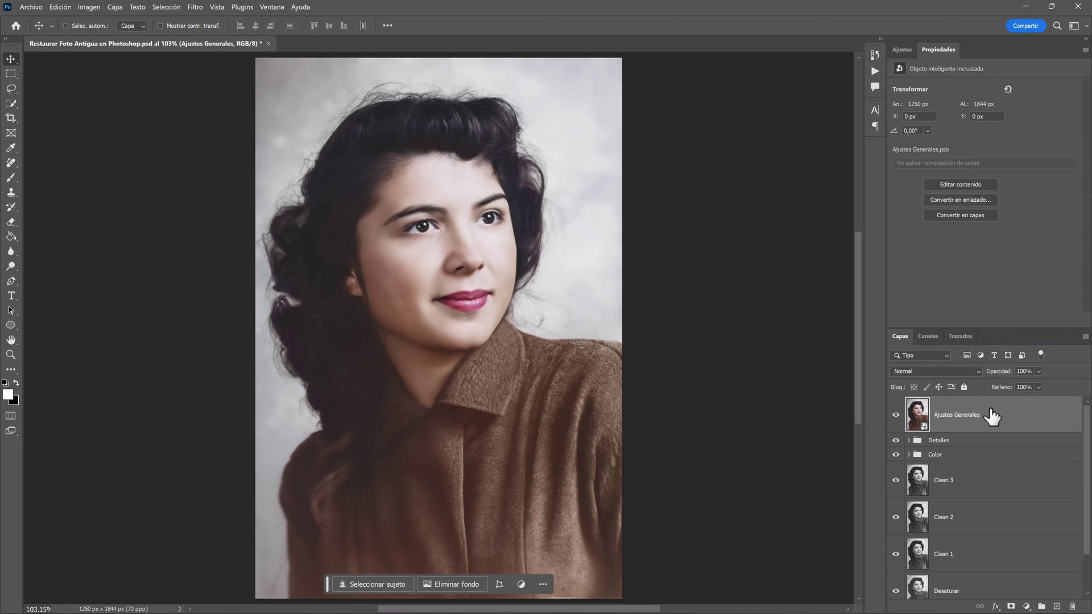
Apply Camera Raw to Ajustes Generales: exposure -0,30, highlights -60, shadows +25, whites/blacks -30, vibrance +21
{"action": "left_click", "coordinate": [199, 10]}
{"action": "left_click", "coordinate": [273, 83]}
{"action": "left_click", "coordinate": [948, 163]}
{"action": "left_click_drag", "start_coordinate": [988, 190], "coordinate": [983, 188]}
{"action": "mouse_move", "coordinate": [988, 224]}
{"action": "left_mouse_down"}
{"action": "mouse_move", "coordinate": [952, 221]}
{"action": "mouse_move", "coordinate": [1004, 244]}
{"action": "mouse_move", "coordinate": [964, 256]}
{"action": "mouse_move", "coordinate": [981, 277]}
{"action": "mouse_move", "coordinate": [971, 277]}
{"action": "left_mouse_up"}
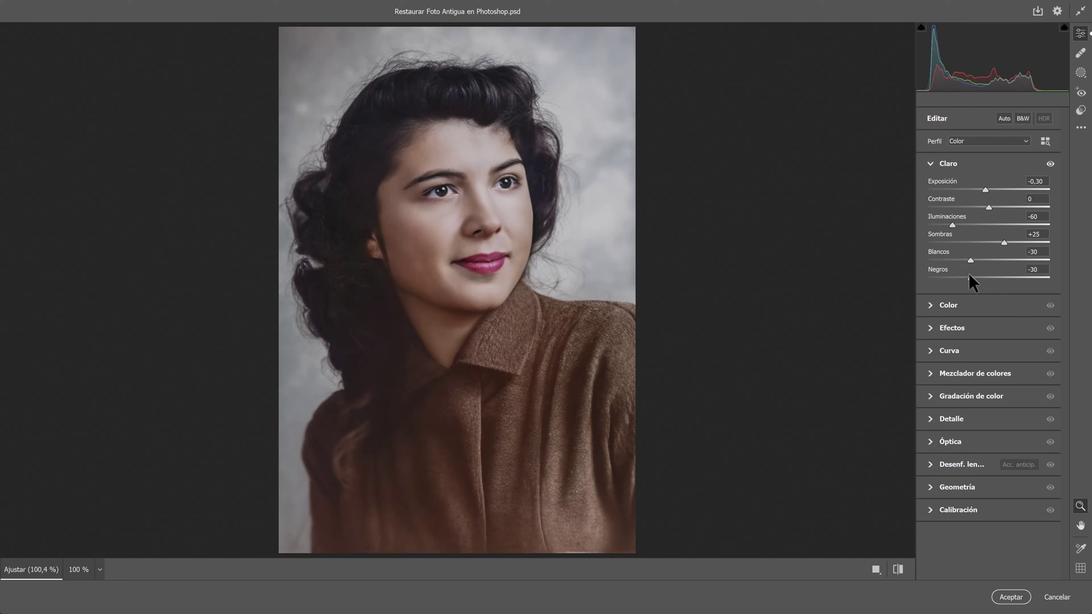
{"action": "left_click", "coordinate": [974, 305]}
{"action": "left_click_drag", "start_coordinate": [988, 385], "coordinate": [998, 384]}
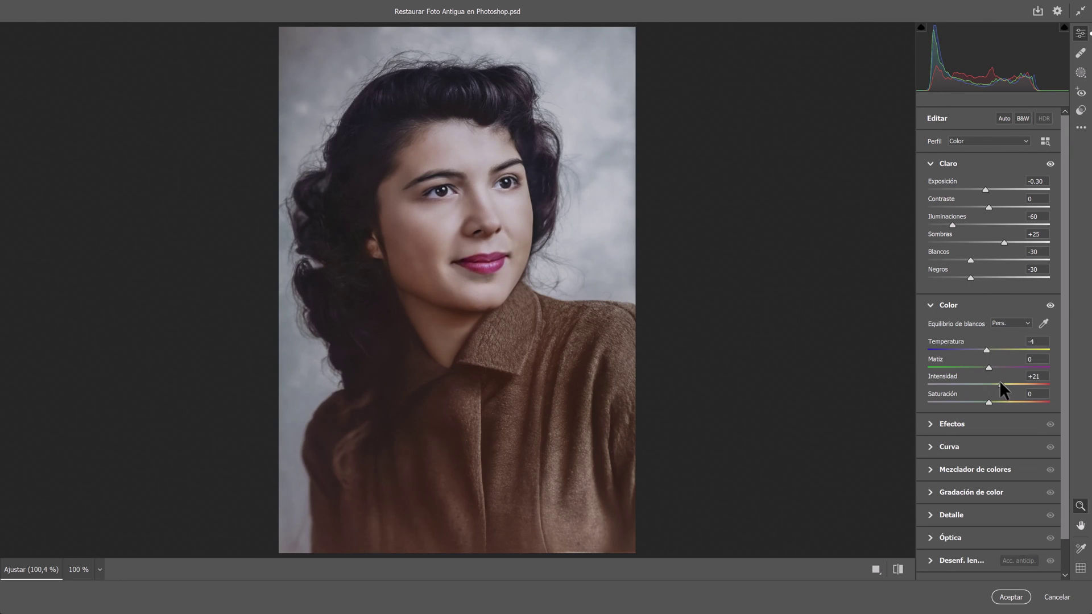
{"action": "left_click", "coordinate": [1011, 597]}
{"action": "left_click", "coordinate": [88, 7]}
Add a Curves filter using an automatic contrast correction algorithm
{"action": "left_click", "coordinate": [298, 56]}
{"action": "left_click", "coordinate": [970, 288]}
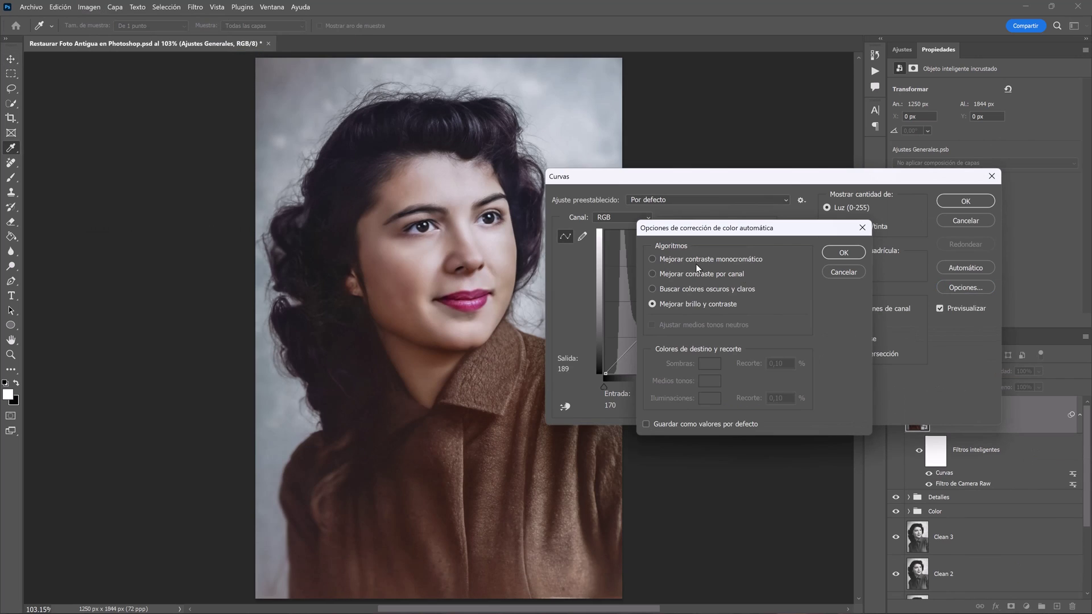
{"action": "left_click", "coordinate": [689, 260]}
{"action": "left_click", "coordinate": [842, 252]}
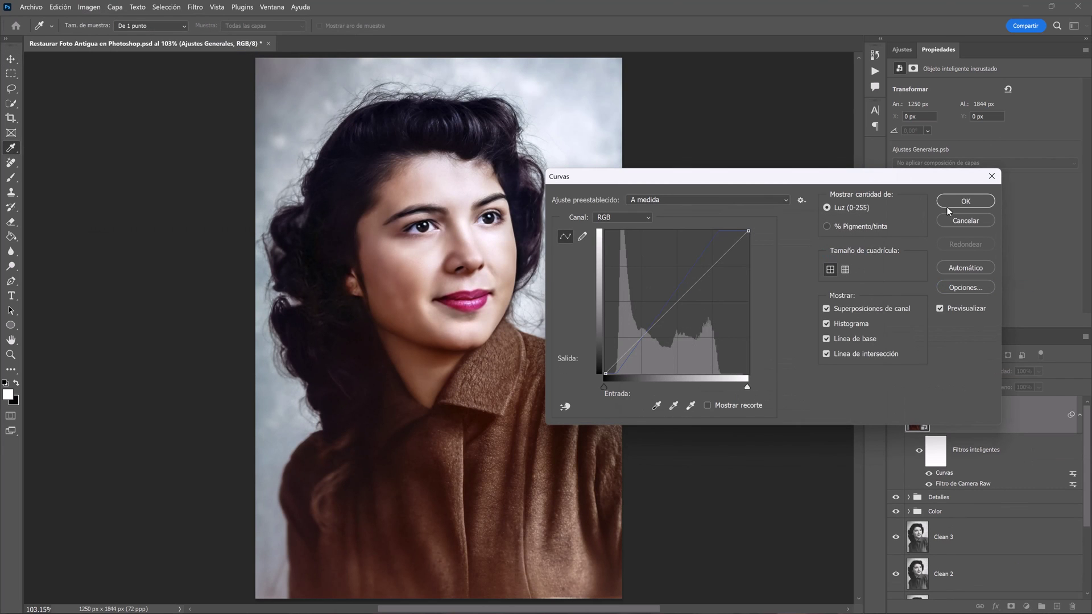
{"action": "left_click", "coordinate": [965, 201]}
Blend the Curves smart filter at 57% opacity
{"action": "double_click", "coordinate": [1073, 475]}
{"action": "left_click", "coordinate": [686, 272]}
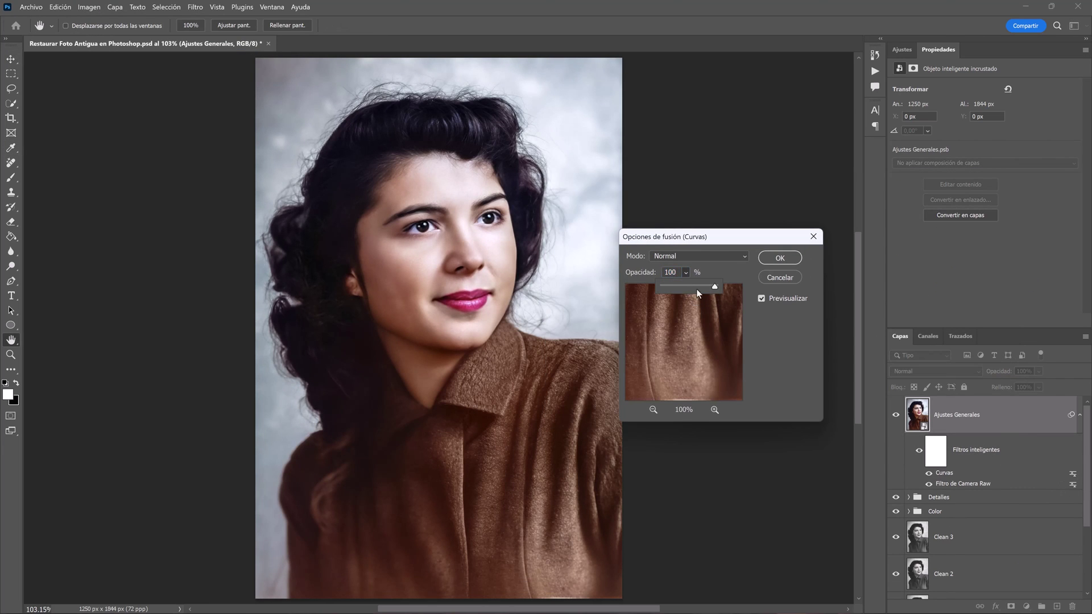
{"action": "left_click_drag", "start_coordinate": [710, 287], "coordinate": [694, 289]}
{"action": "left_click", "coordinate": [763, 262]}
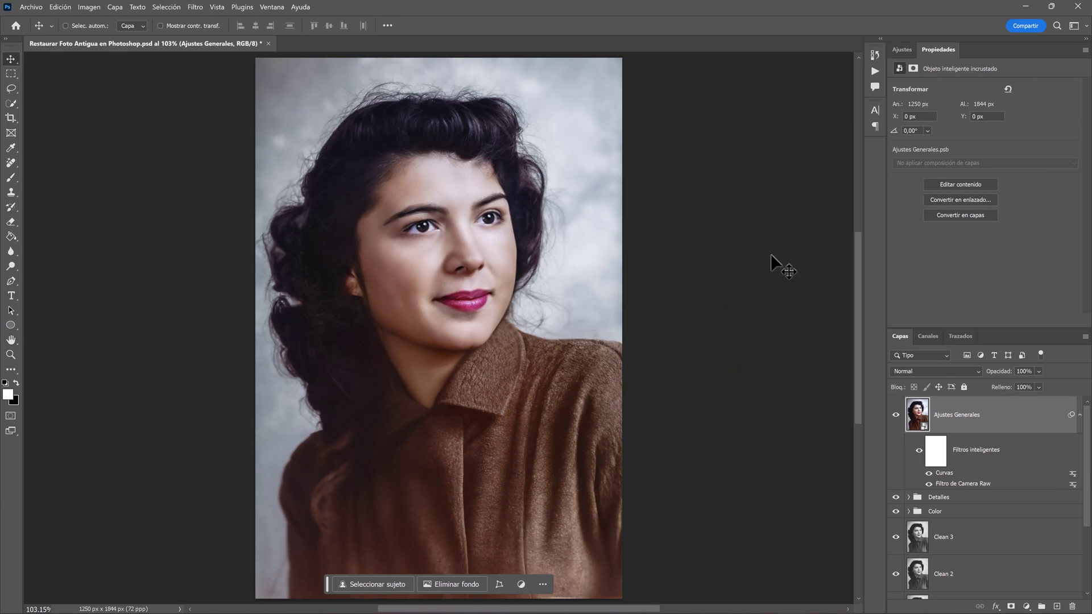
Sharpen the layer with Máscara de enfoque (50%, 1,5-pixel radius) and collapse the smart filters list
{"action": "left_click", "coordinate": [195, 7]}
{"action": "left_click", "coordinate": [406, 205]}
{"action": "left_click", "coordinate": [814, 160]}
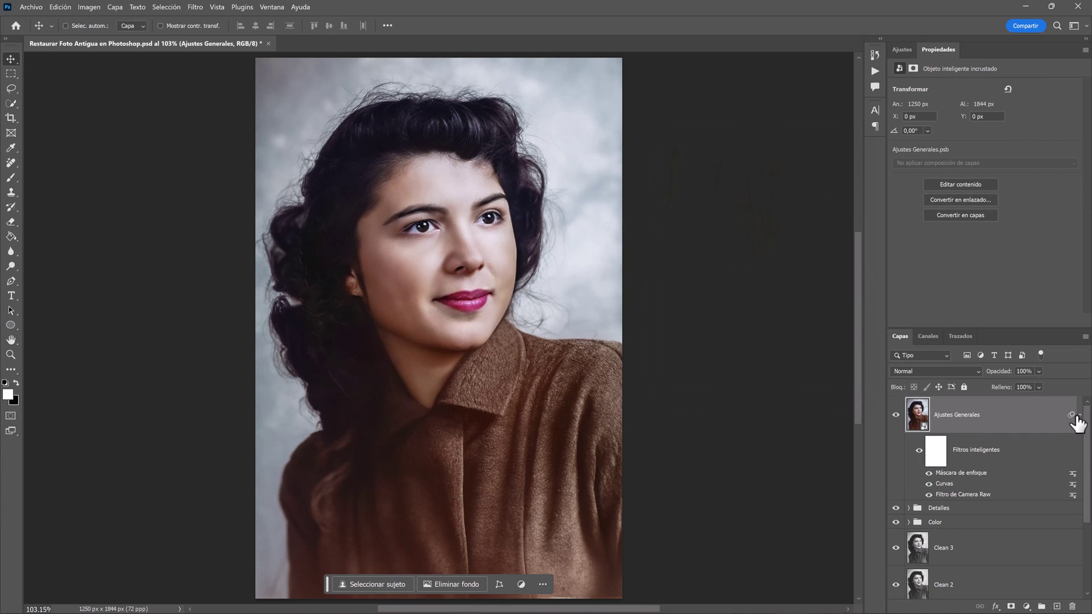
{"action": "left_click", "coordinate": [1079, 416]}
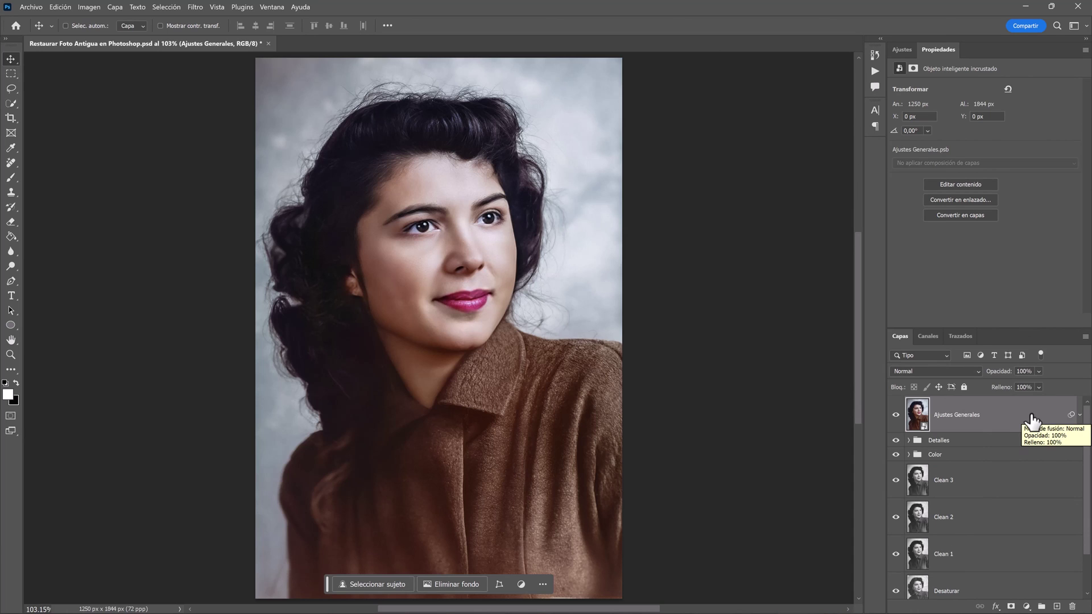
{"action": "scroll", "coordinate": [1032, 421], "scroll_direction": "down", "scroll_amount": 2}
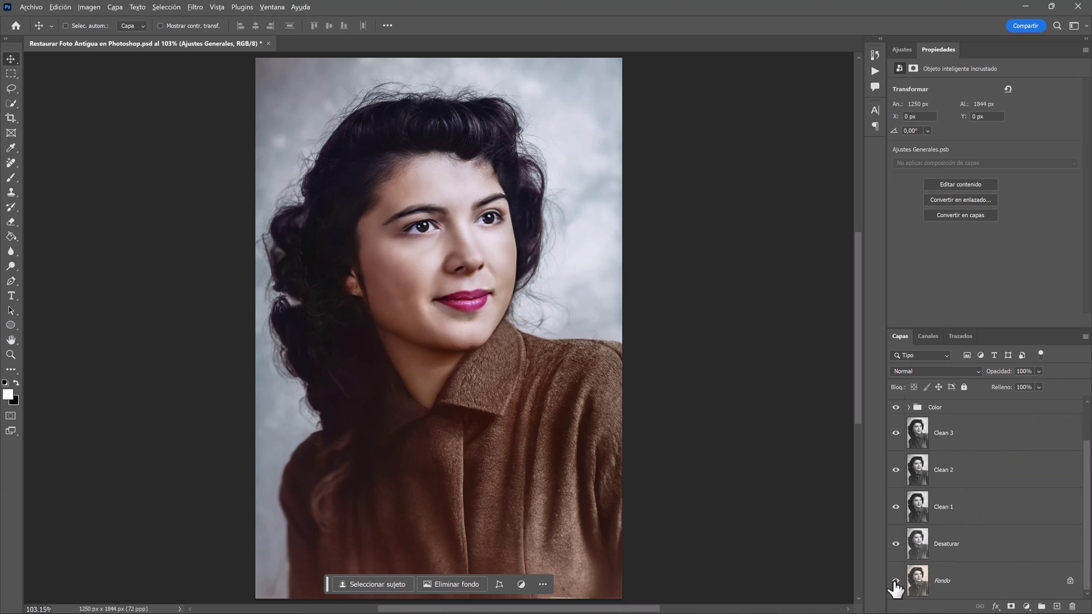
{"action": "left_click", "coordinate": [896, 581], "text": "alt"}
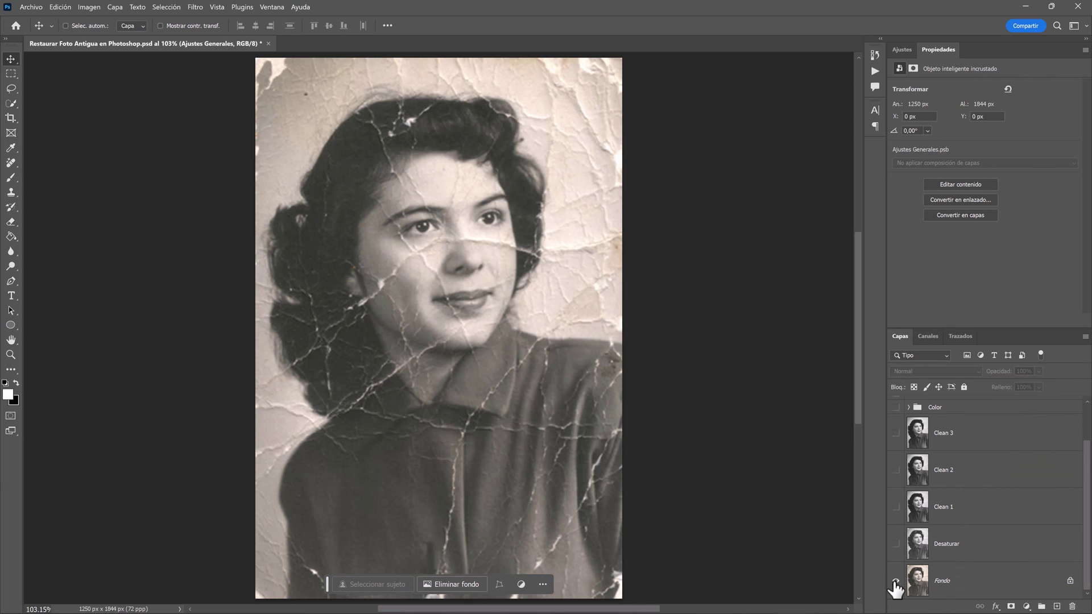
{"action": "left_click", "coordinate": [896, 581], "text": "alt"}
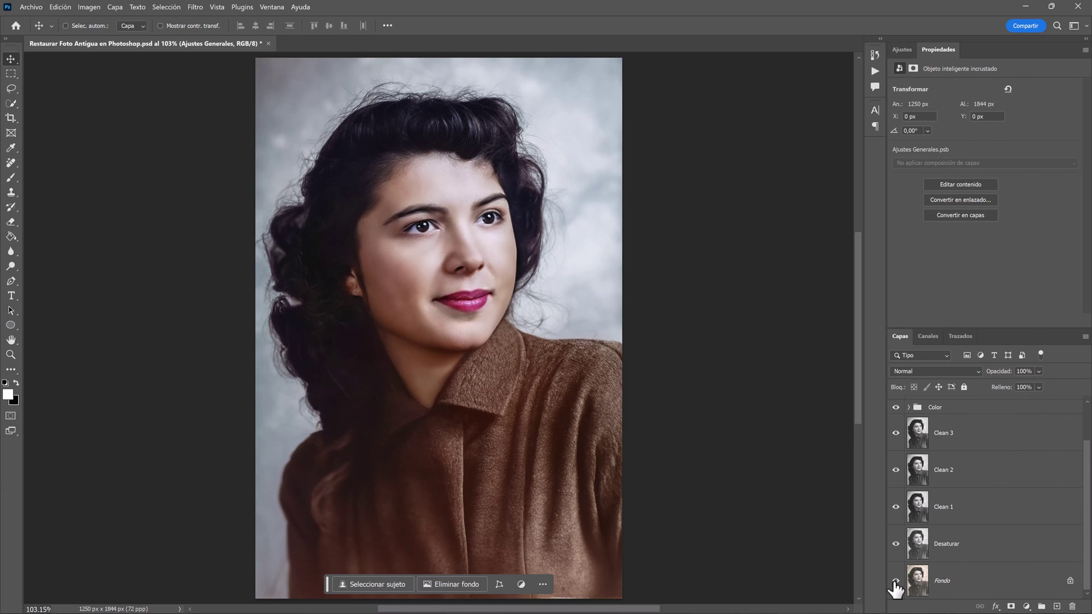